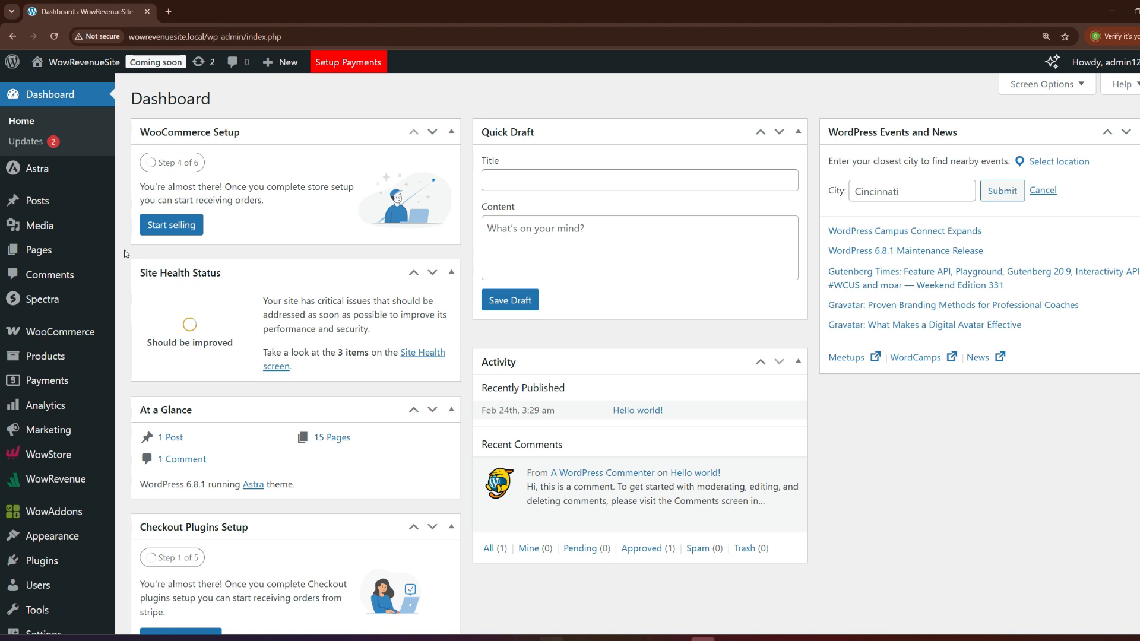
Step: Search the plugin directory for "wowoptin", and install and activate the WowOptin plugin
{"action": "scroll", "coordinate": [125, 254], "scroll_direction": "down", "scroll_amount": 2}
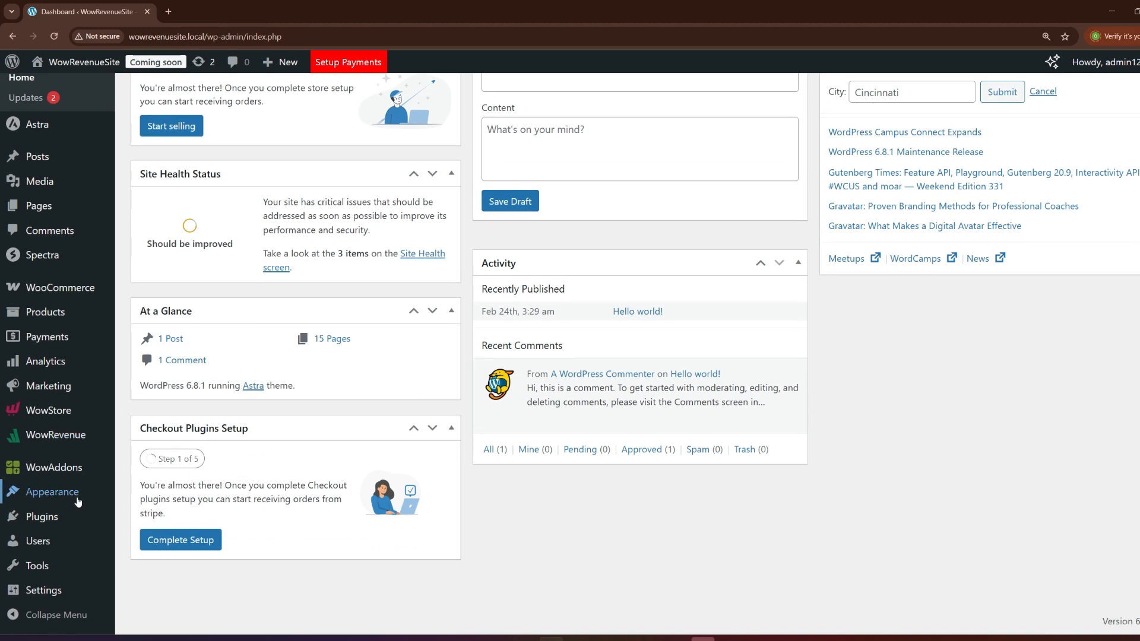
{"action": "mouse_move", "coordinate": [76, 518]}
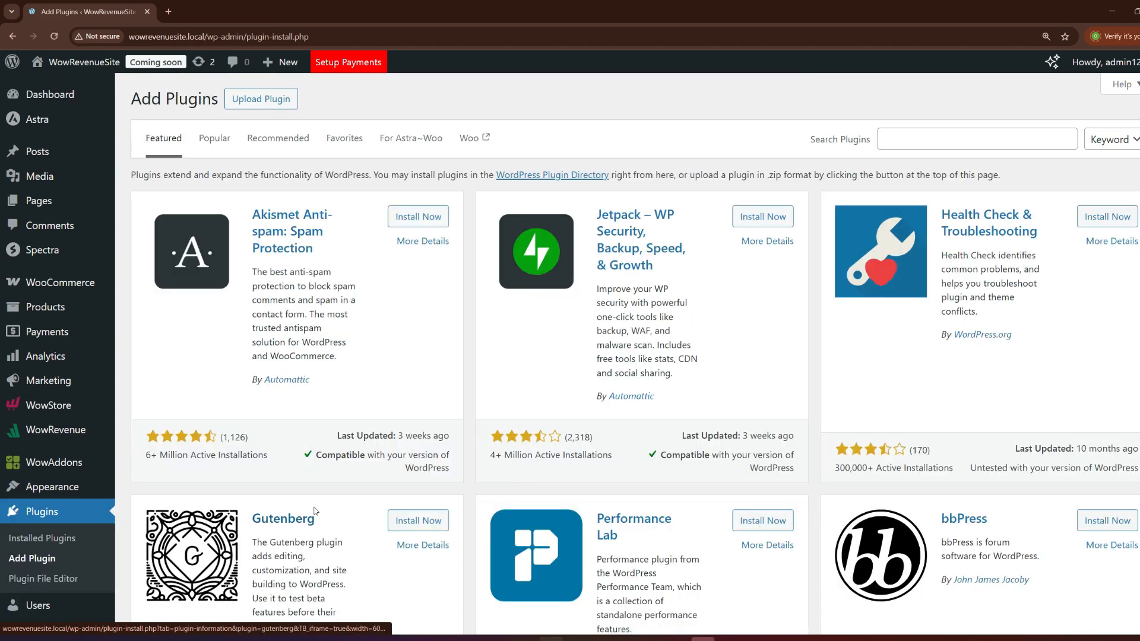
{"action": "left_click", "coordinate": [912, 134]}
{"action": "type", "text": "wow"}
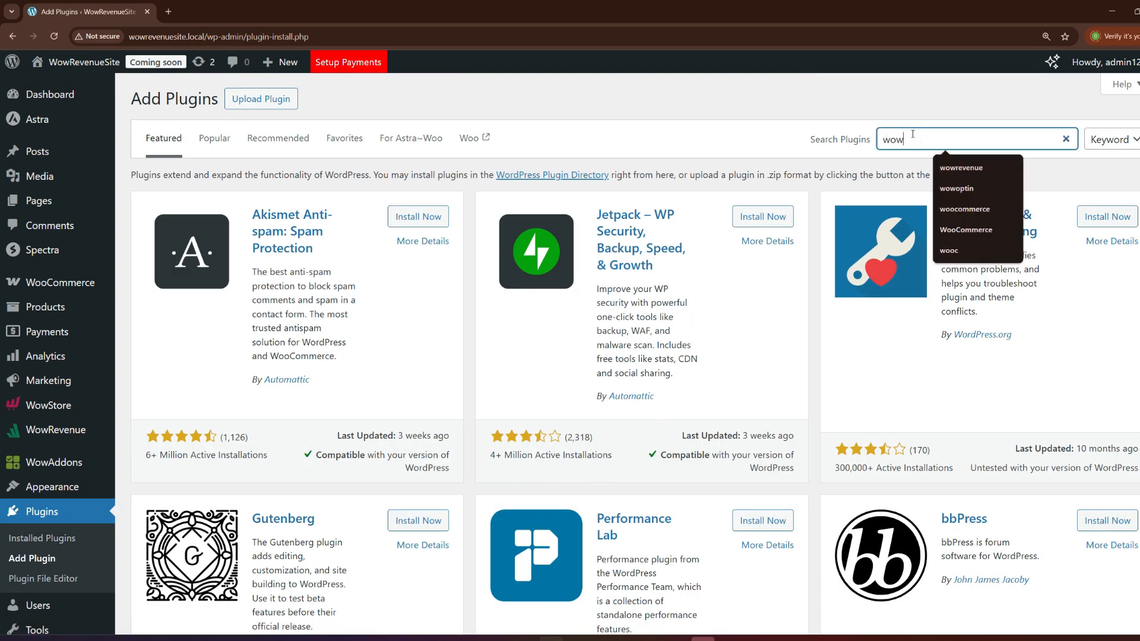
{"action": "type", "text": "optin"}
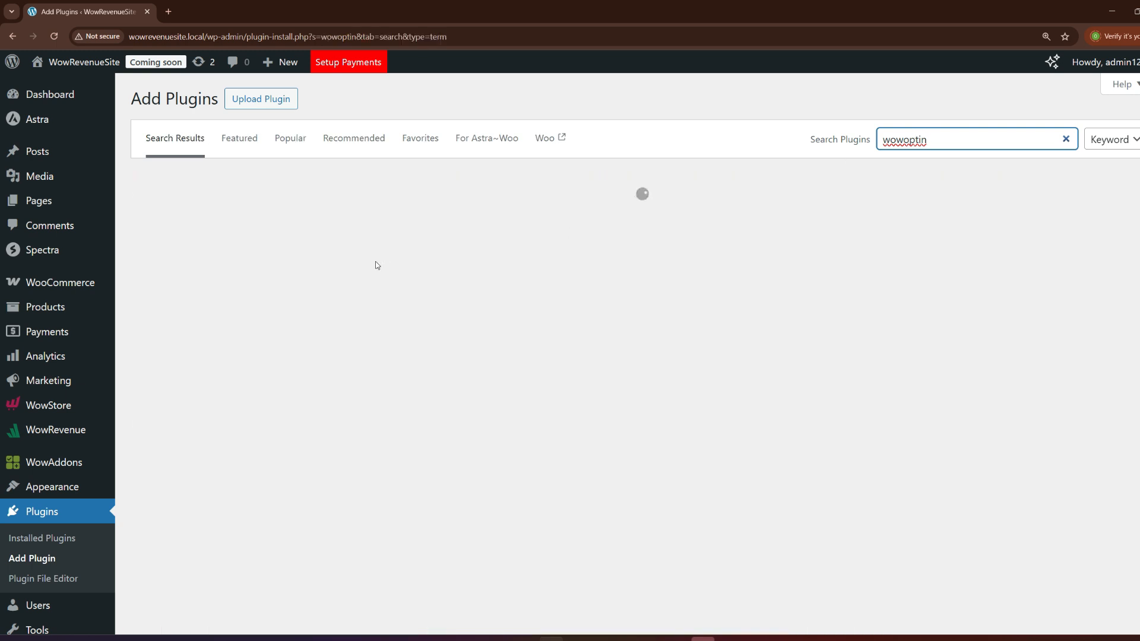
{"action": "left_click", "coordinate": [418, 219]}
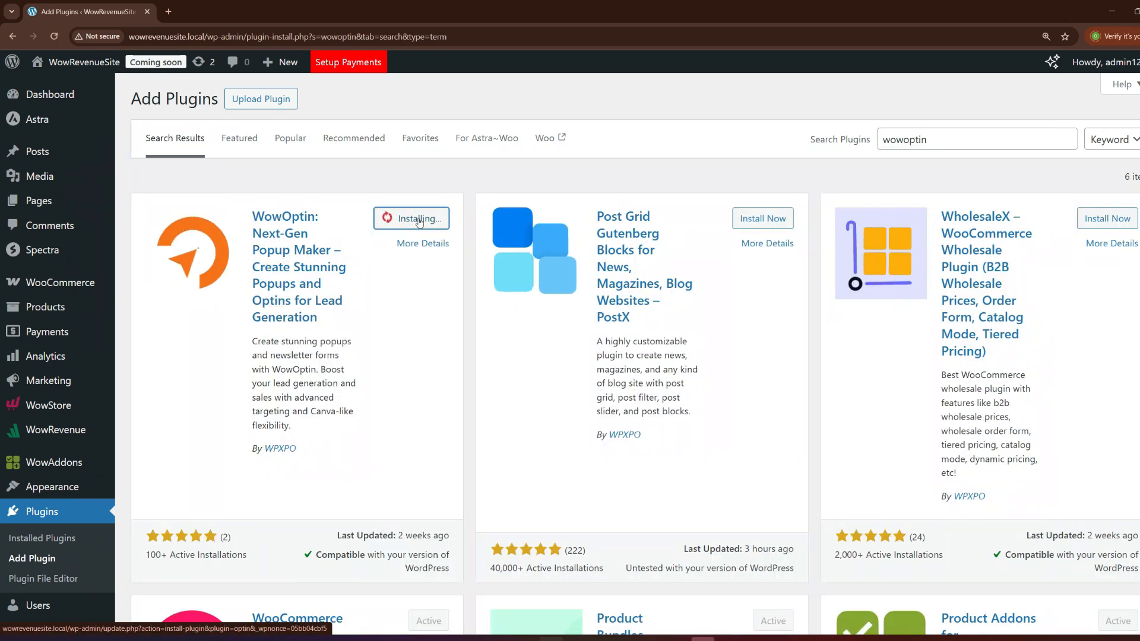
{"action": "left_click", "coordinate": [419, 220]}
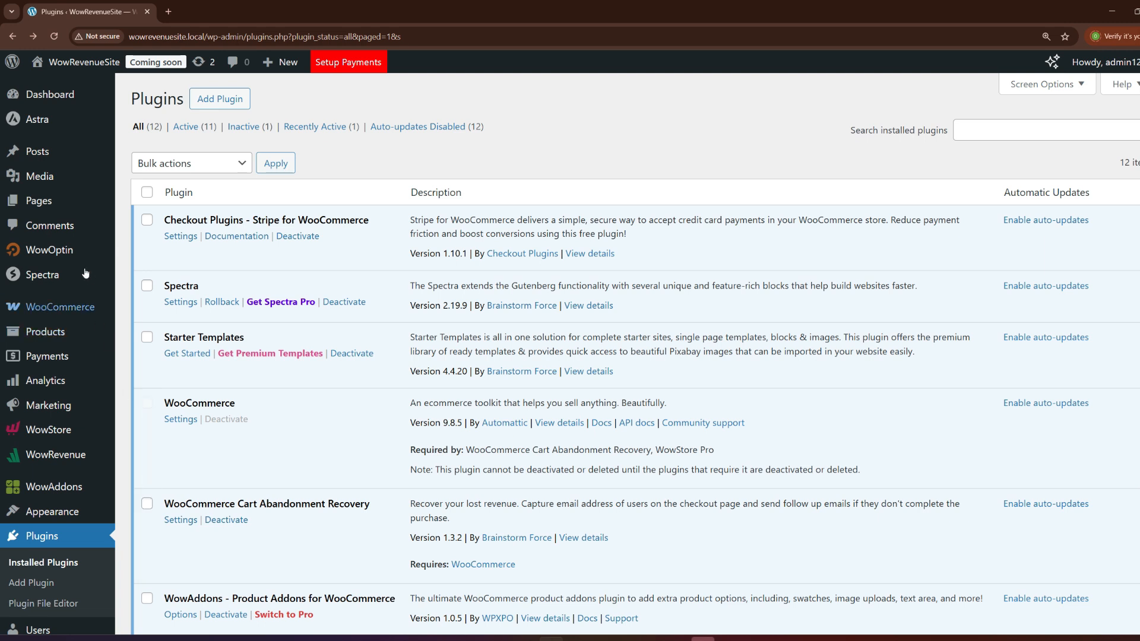
Step: Open the WowOptin template library and browse the available optin templates
{"action": "mouse_move", "coordinate": [65, 250]}
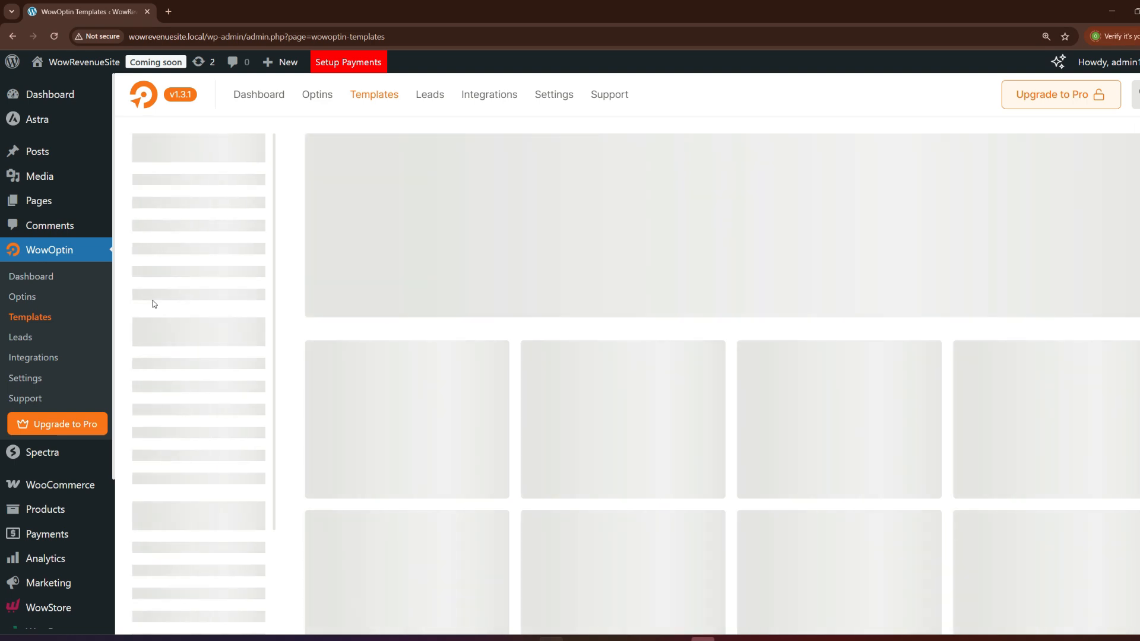
{"action": "scroll", "coordinate": [593, 350], "scroll_direction": "down", "scroll_amount": 7}
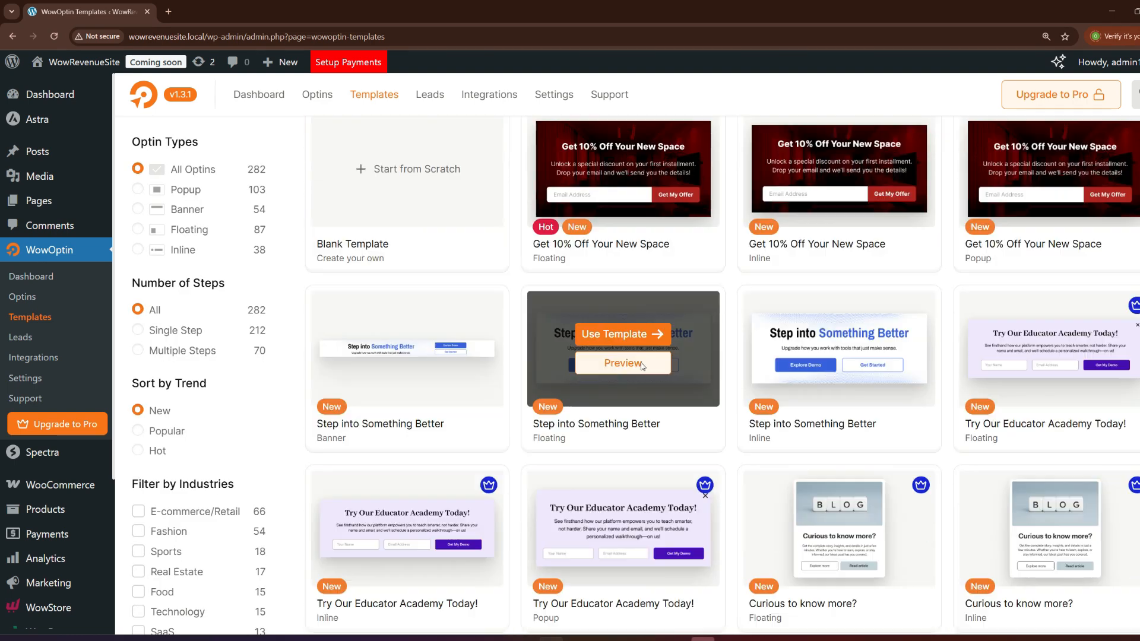
{"action": "scroll", "coordinate": [611, 331], "scroll_direction": "up", "scroll_amount": 4}
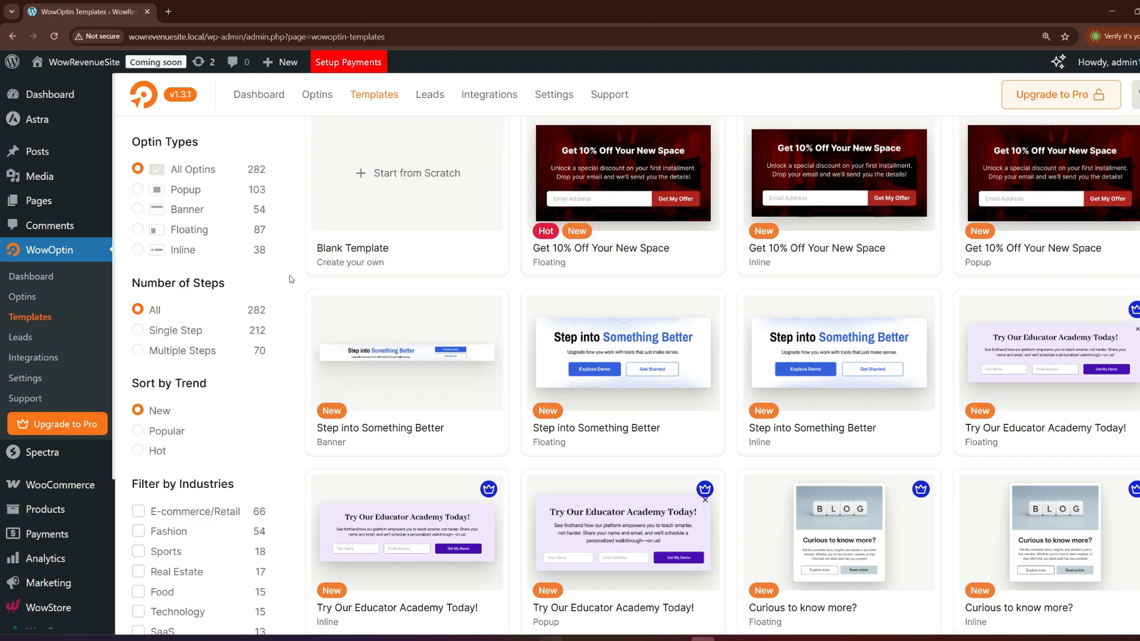
Step: Compare the templates offered for the Banner, Popup, Floating and Inline optin types
{"action": "left_click", "coordinate": [137, 210]}
{"action": "left_click", "coordinate": [137, 189]}
{"action": "left_click", "coordinate": [139, 230]}
{"action": "left_click", "coordinate": [138, 250]}
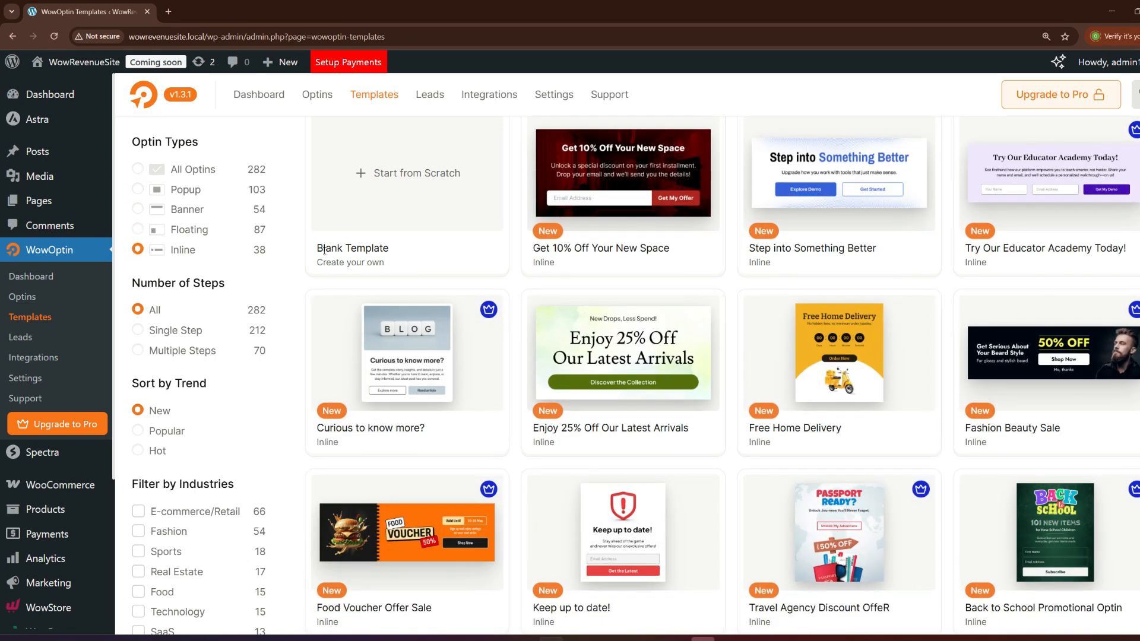
Step: Check which optin types are offered when starting from a blank template, and close the chooser
{"action": "scroll", "coordinate": [446, 280], "scroll_direction": "up", "scroll_amount": 2}
{"action": "left_click", "coordinate": [445, 276]}
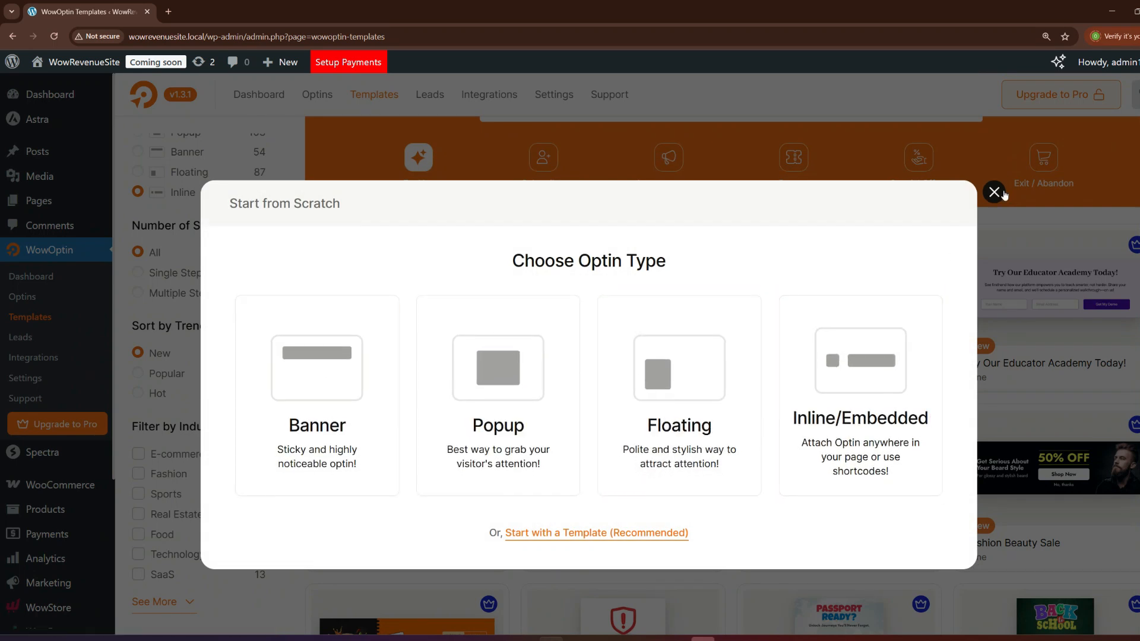
{"action": "left_click", "coordinate": [995, 191]}
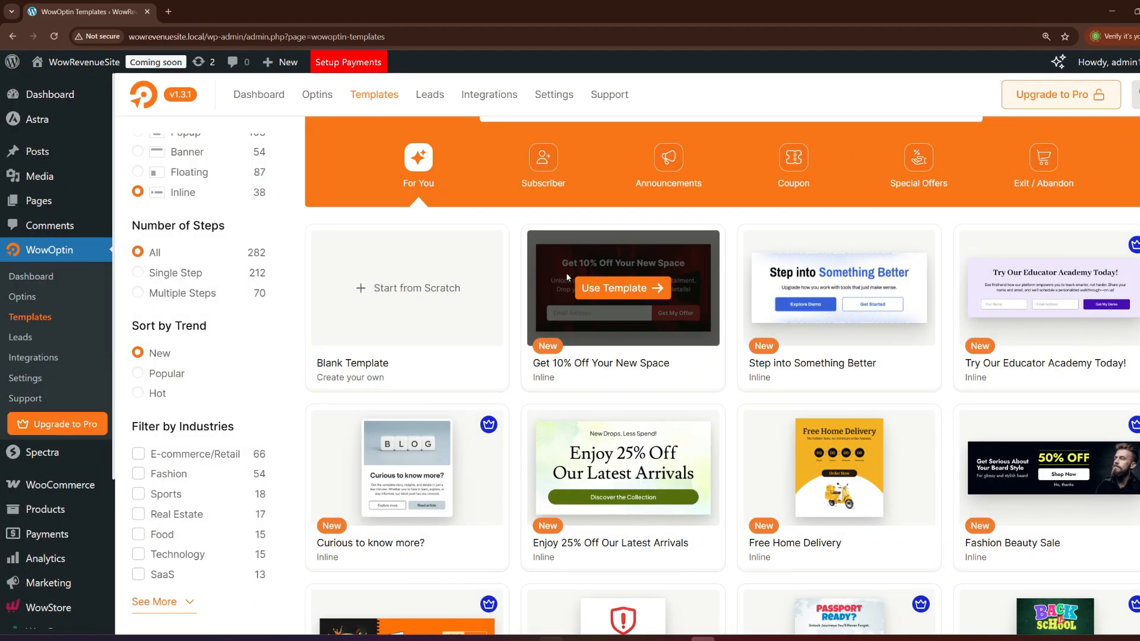
Step: Compare the inline templates sorted by the Popular, Hot and New trends
{"action": "left_click", "coordinate": [138, 373]}
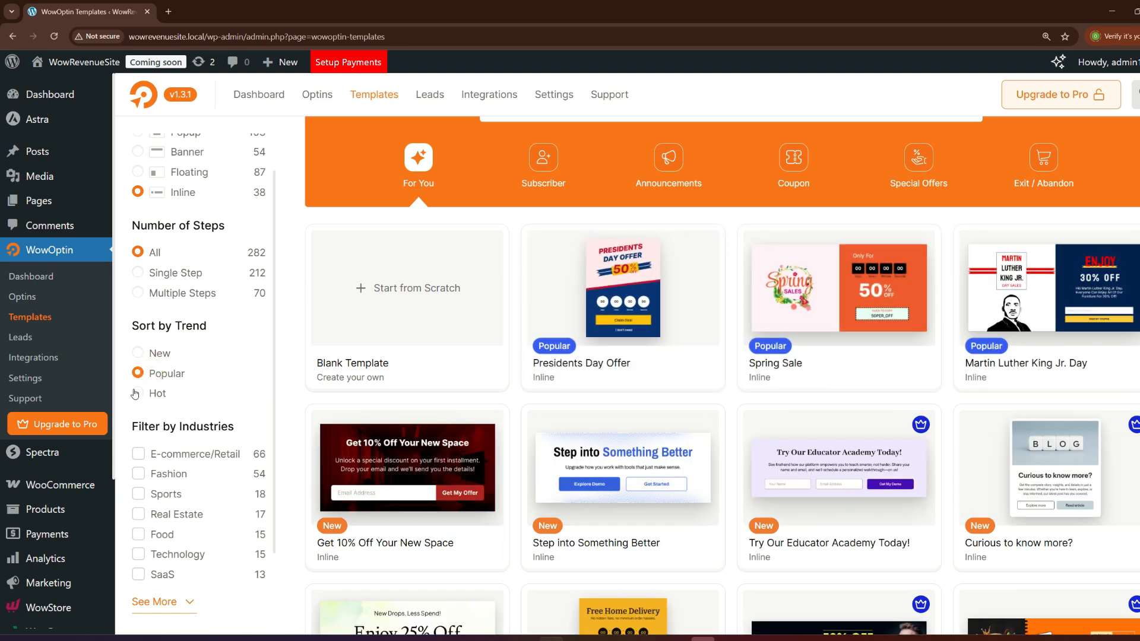
{"action": "left_click", "coordinate": [135, 394]}
{"action": "left_click", "coordinate": [137, 353]}
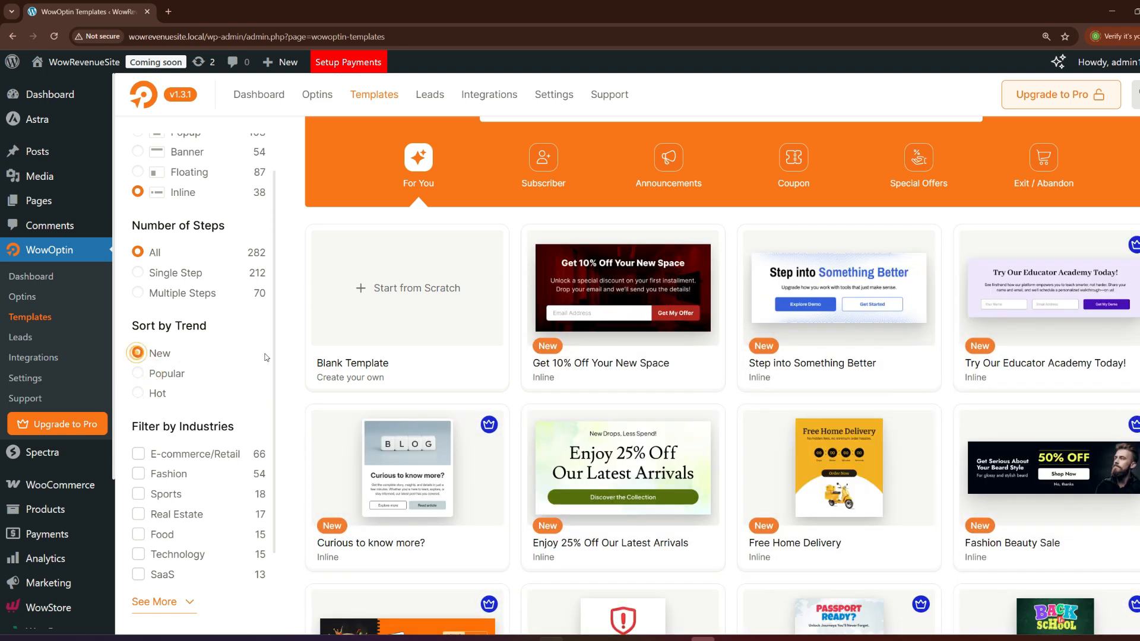
{"action": "scroll", "coordinate": [454, 354], "scroll_direction": "down", "scroll_amount": 2}
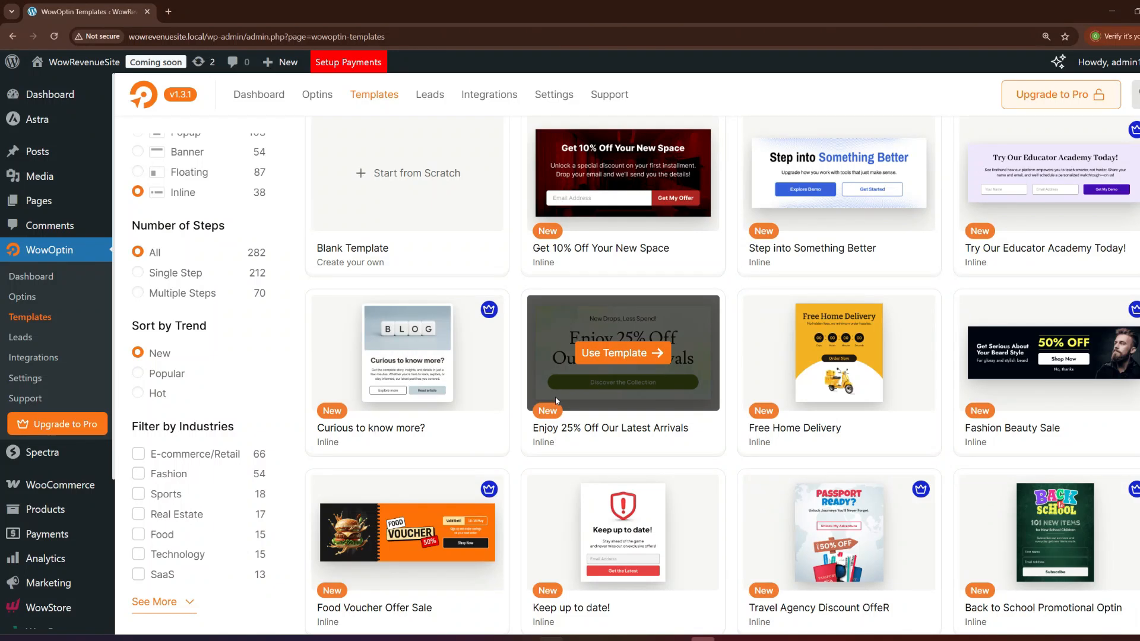
{"action": "scroll", "coordinate": [480, 400], "scroll_direction": "up", "scroll_amount": 3}
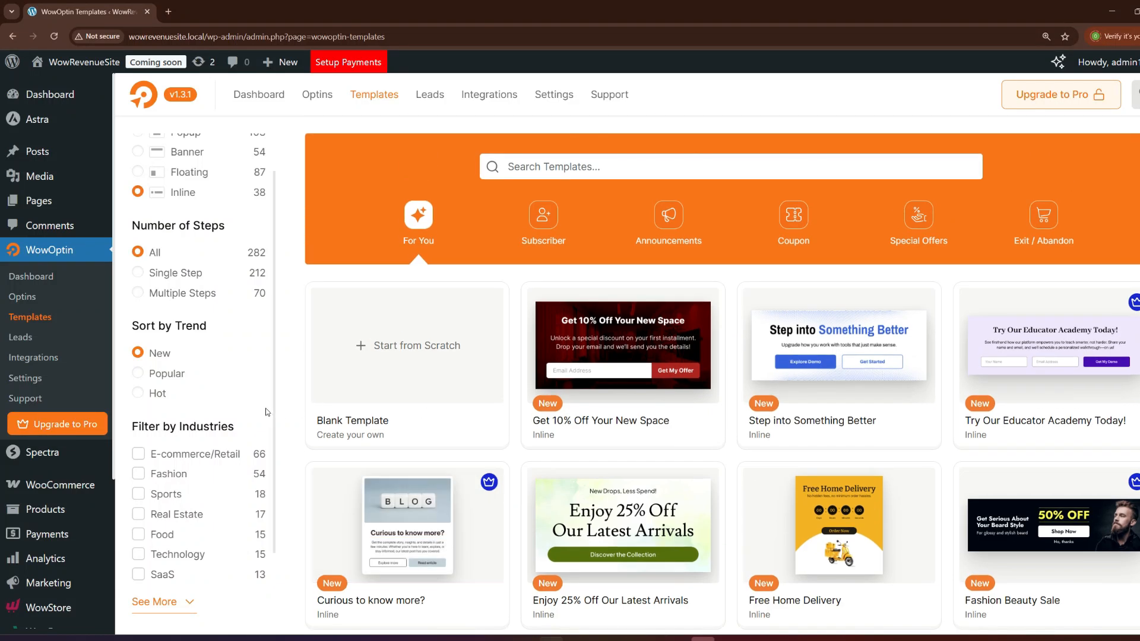
Step: Filter the templates to Banner, preview "This Week's Fan Favorite!" and start a new optin from it
{"action": "left_click", "coordinate": [138, 212]}
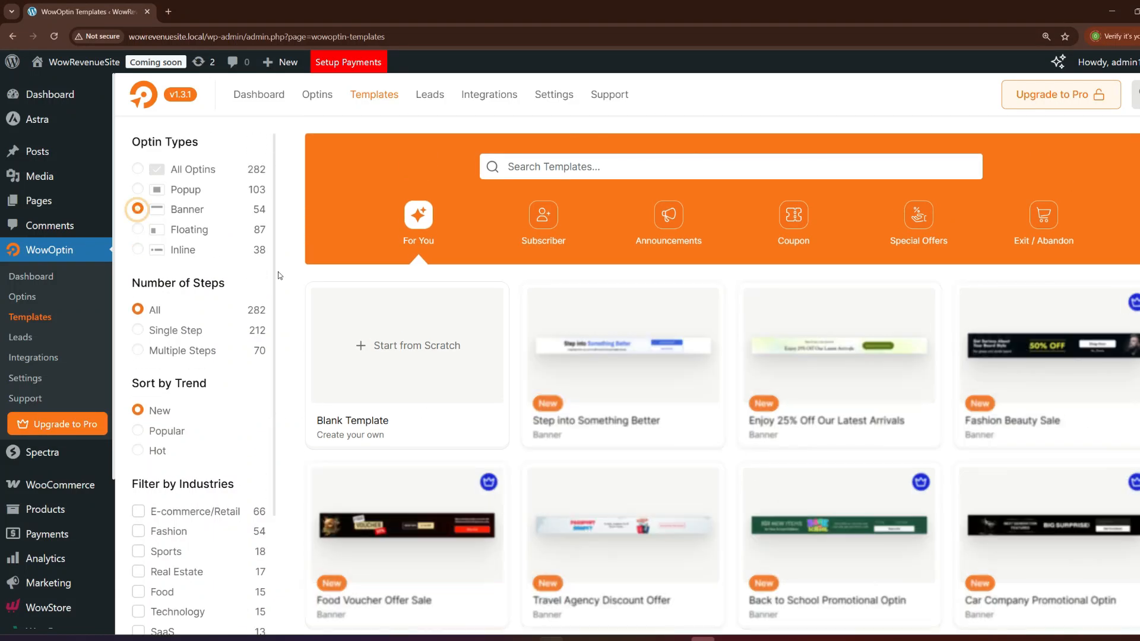
{"action": "scroll", "coordinate": [643, 323], "scroll_direction": "down", "scroll_amount": 9}
{"action": "scroll", "coordinate": [862, 341], "scroll_direction": "down", "scroll_amount": 3}
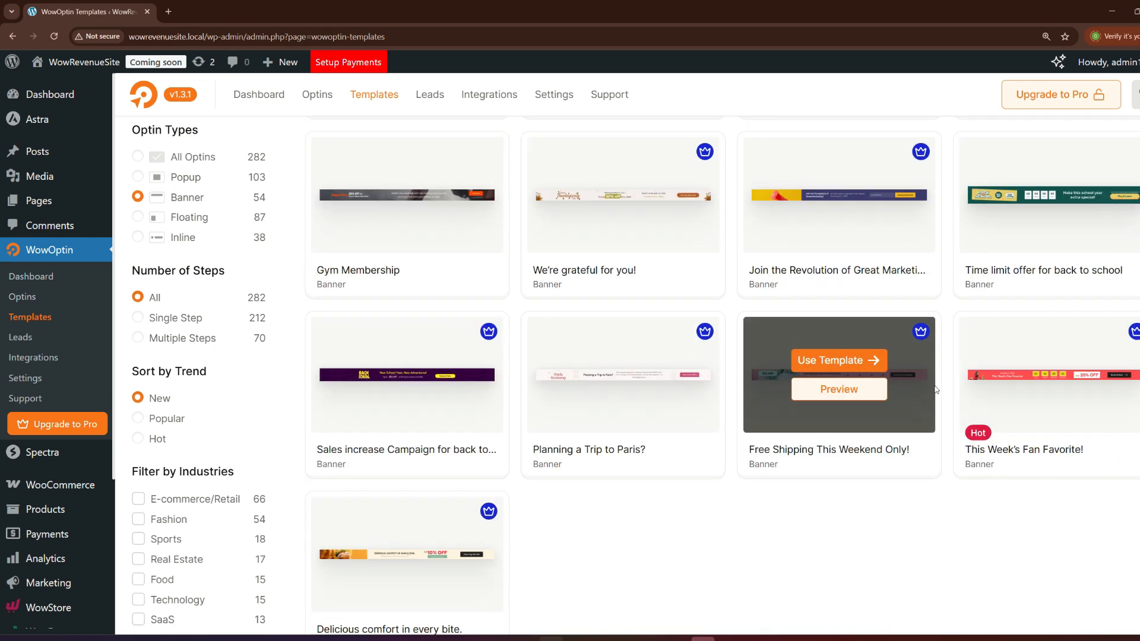
{"action": "left_click", "coordinate": [1047, 397]}
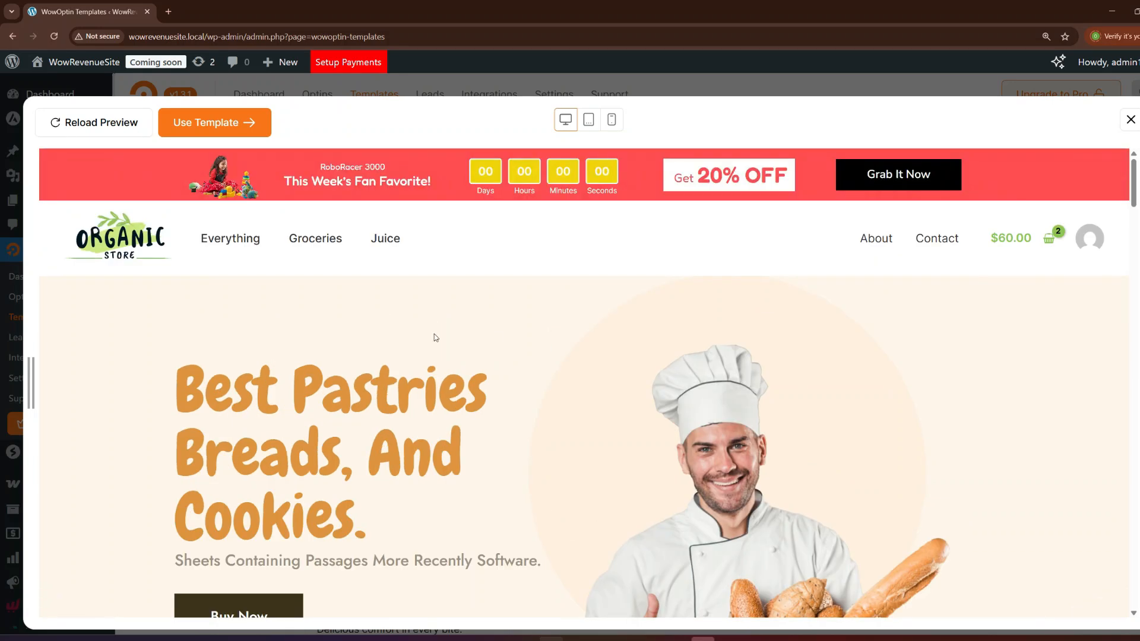
{"action": "left_click", "coordinate": [206, 129]}
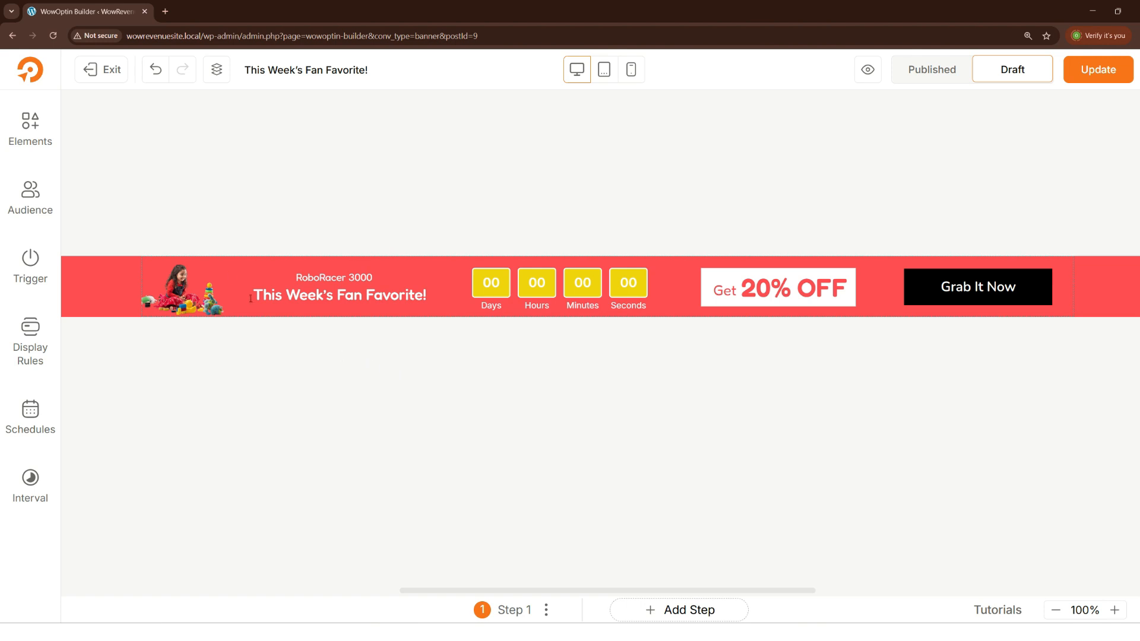
Step: Look through the Text, Button, Coupon, Social and Shape elements available for the banner
{"action": "left_click", "coordinate": [43, 135]}
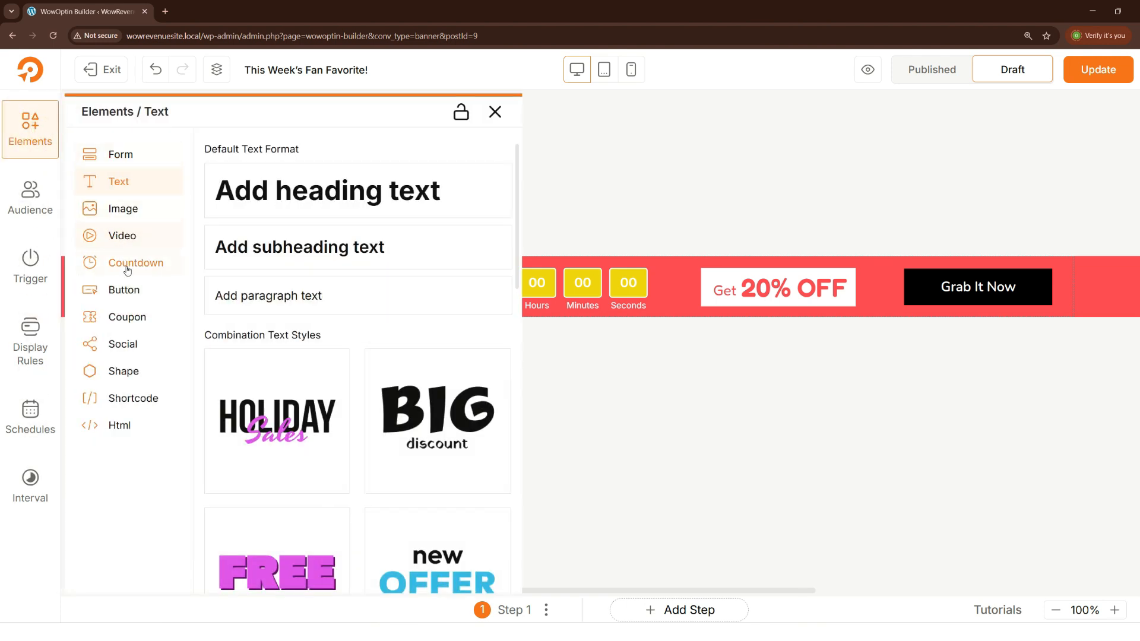
{"action": "left_click", "coordinate": [124, 291]}
{"action": "left_click", "coordinate": [127, 319]}
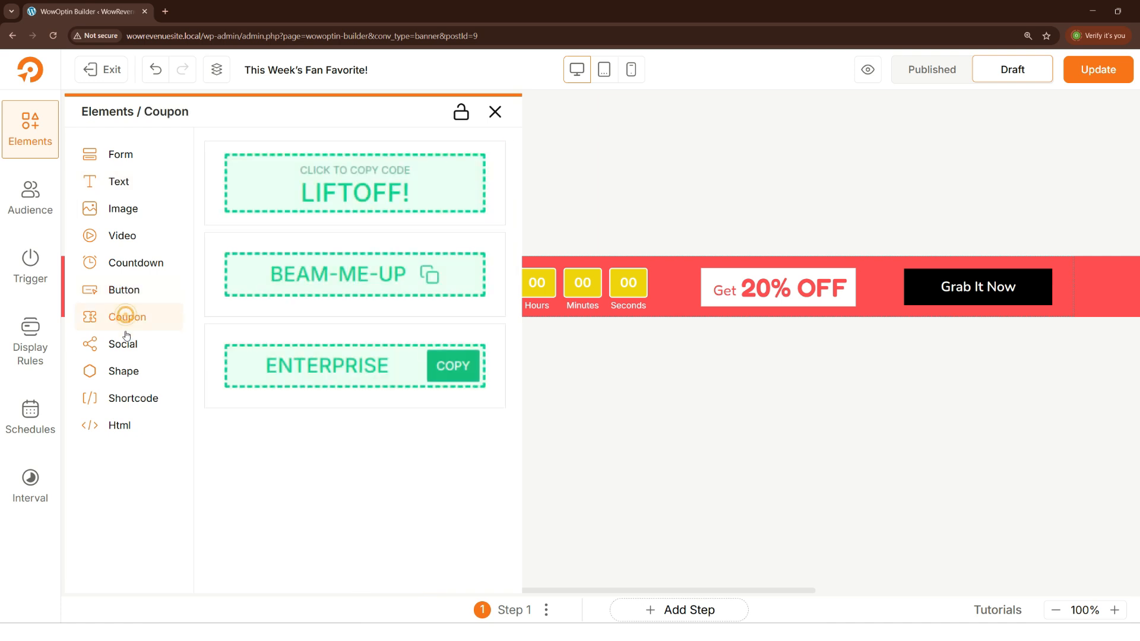
{"action": "left_click", "coordinate": [123, 342]}
{"action": "left_click", "coordinate": [122, 374]}
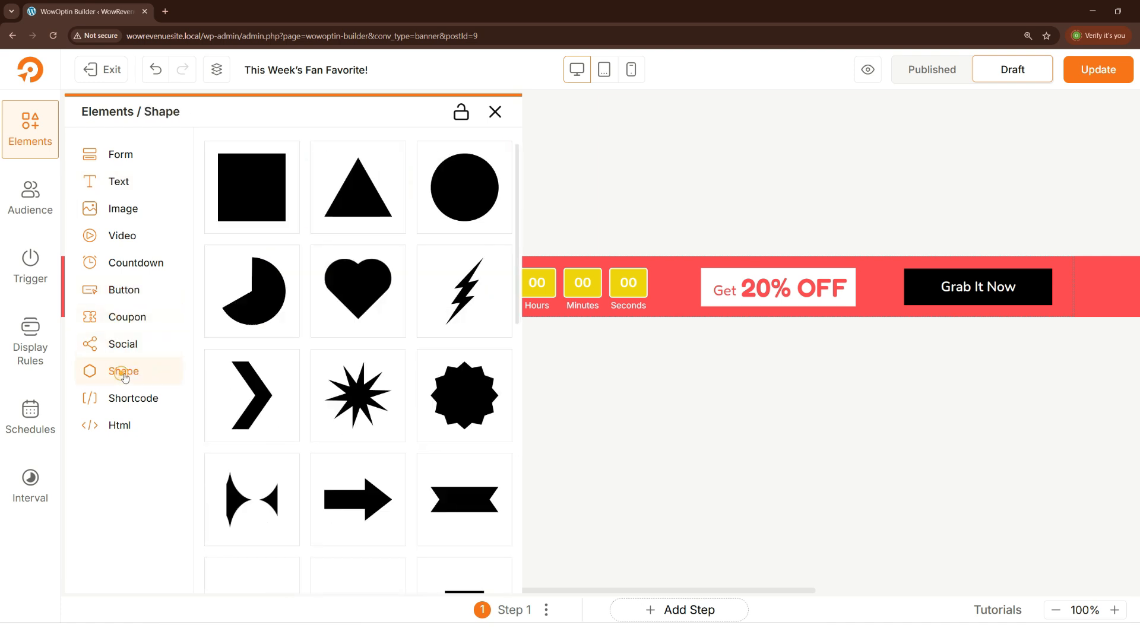
Step: Try placing a pie shape and a circle on the canvas, delete both and close the elements library
{"action": "left_click_drag", "start_coordinate": [237, 313], "coordinate": [661, 404]}
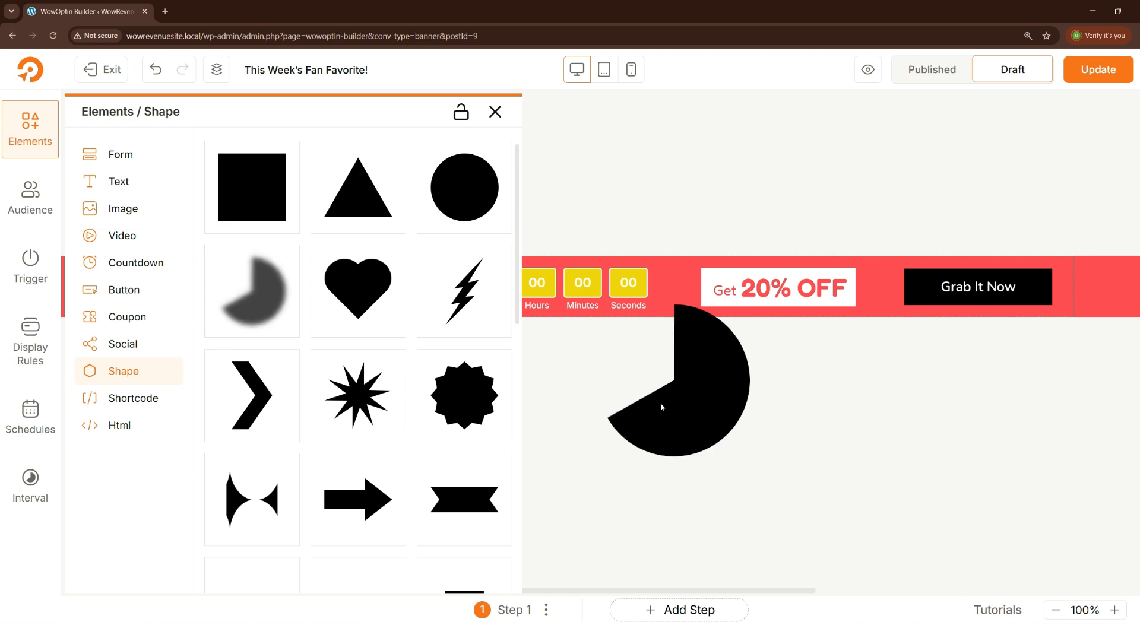
{"action": "left_click_drag", "start_coordinate": [454, 190], "coordinate": [686, 207]}
{"action": "key", "text": "Delete"}
{"action": "left_click", "coordinate": [685, 383]}
{"action": "key", "text": "Delete"}
{"action": "left_click", "coordinate": [497, 113]}
Step: Insert the "BIG Sale" combination text style on the canvas below the banner
{"action": "left_click", "coordinate": [30, 127]}
{"action": "scroll", "coordinate": [444, 427], "scroll_direction": "down", "scroll_amount": 8}
{"action": "scroll", "coordinate": [444, 432], "scroll_direction": "down", "scroll_amount": 5}
{"action": "left_click_drag", "start_coordinate": [429, 463], "coordinate": [597, 376]}
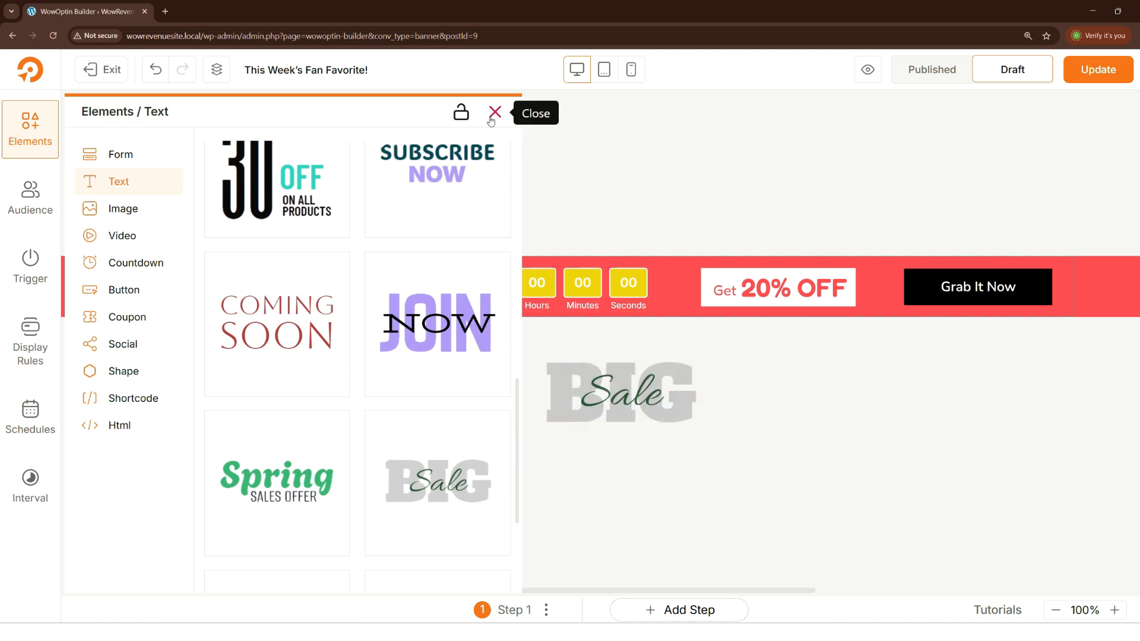
{"action": "left_click", "coordinate": [493, 115]}
Step: Shrink the "BIG Sale" text, move it onto the banner beside the girl's image and delete the "RoboRacer 3000" line
{"action": "left_click", "coordinate": [552, 379]}
{"action": "left_click_drag", "start_coordinate": [723, 444], "coordinate": [621, 396]}
{"action": "left_click_drag", "start_coordinate": [564, 375], "coordinate": [348, 276]}
{"action": "left_click", "coordinate": [348, 276]}
{"action": "key", "text": "Delete"}
Step: Arrange the "BIG Sale" text centred above the "This Week's Fan Favorite!" heading, shifting the heading slightly down
{"action": "left_click_drag", "start_coordinate": [359, 334], "coordinate": [325, 278]}
{"action": "left_click", "coordinate": [441, 314]}
{"action": "left_click_drag", "start_coordinate": [405, 294], "coordinate": [375, 301]}
{"action": "left_click", "coordinate": [333, 270]}
{"action": "left_click_drag", "start_coordinate": [323, 279], "coordinate": [335, 275]}
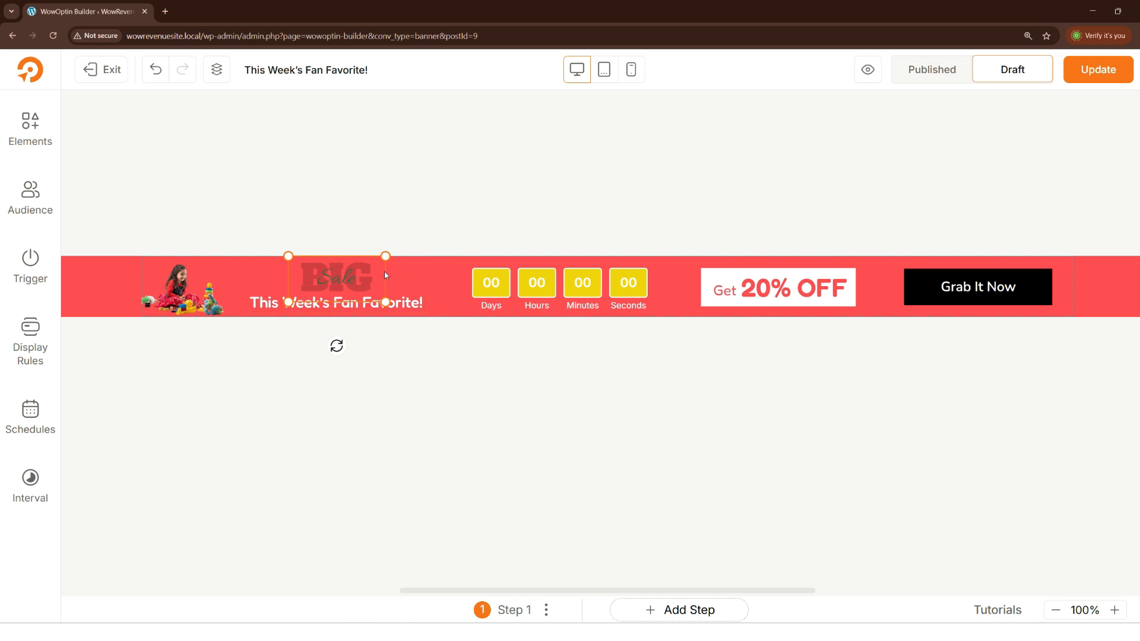
Step: Review the arrangement and canvas alignment options for the "BIG Sale" group
{"action": "right_click", "coordinate": [354, 275]}
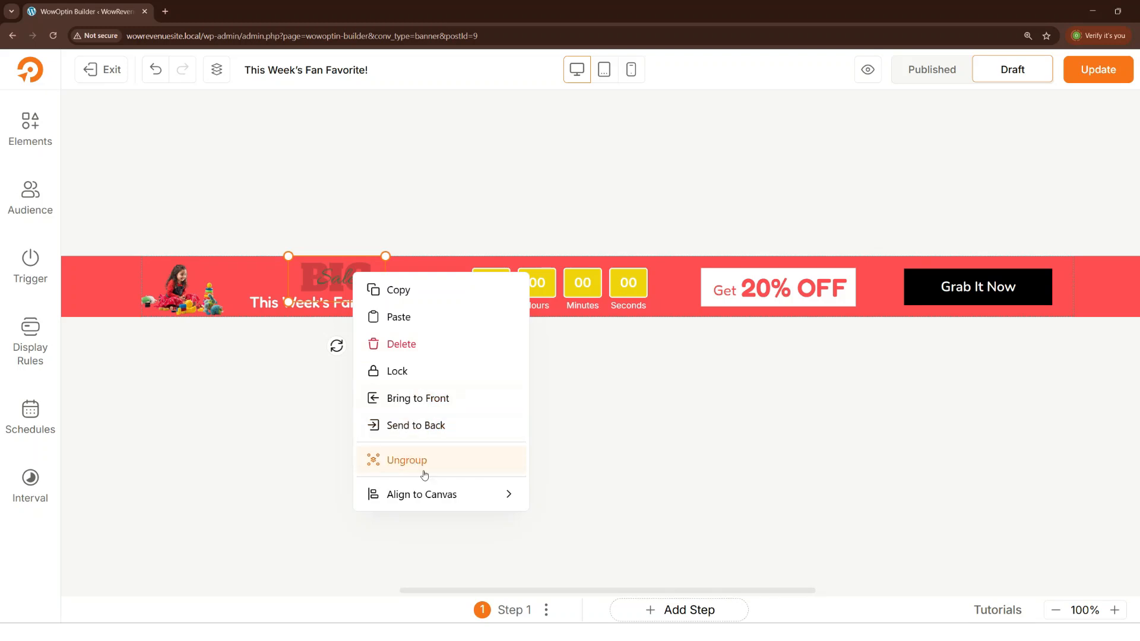
{"action": "mouse_move", "coordinate": [433, 491]}
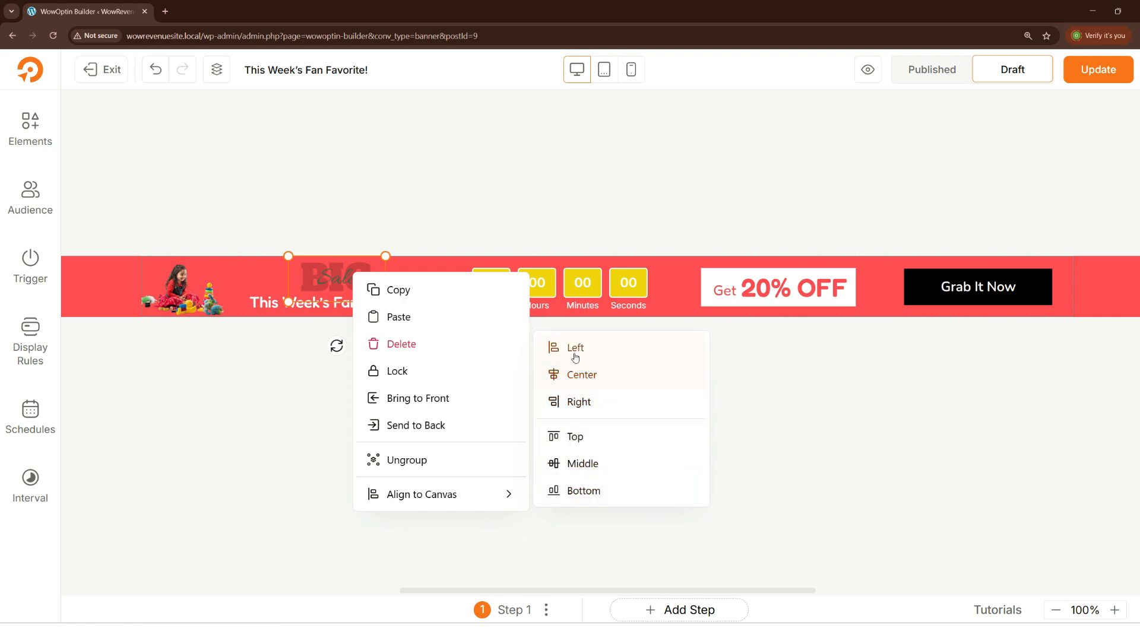
Step: Try the Hide in Tablet option on the "BIG" text and switch it off again
{"action": "left_click", "coordinate": [347, 274]}
{"action": "left_click", "coordinate": [860, 134]}
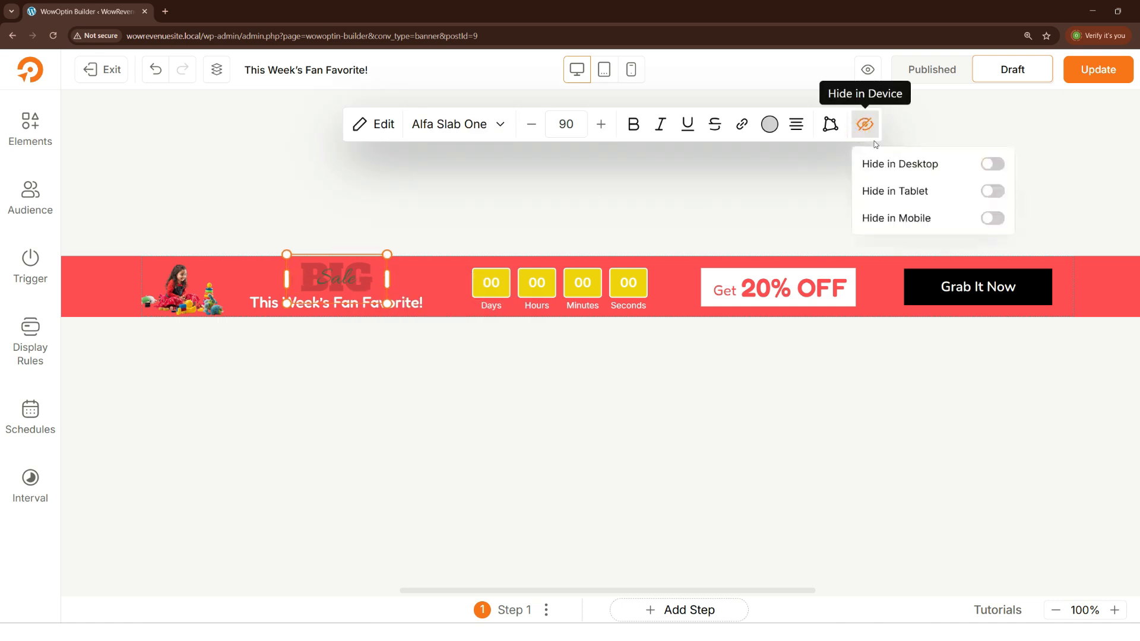
{"action": "left_click", "coordinate": [992, 195]}
{"action": "left_click", "coordinate": [992, 196]}
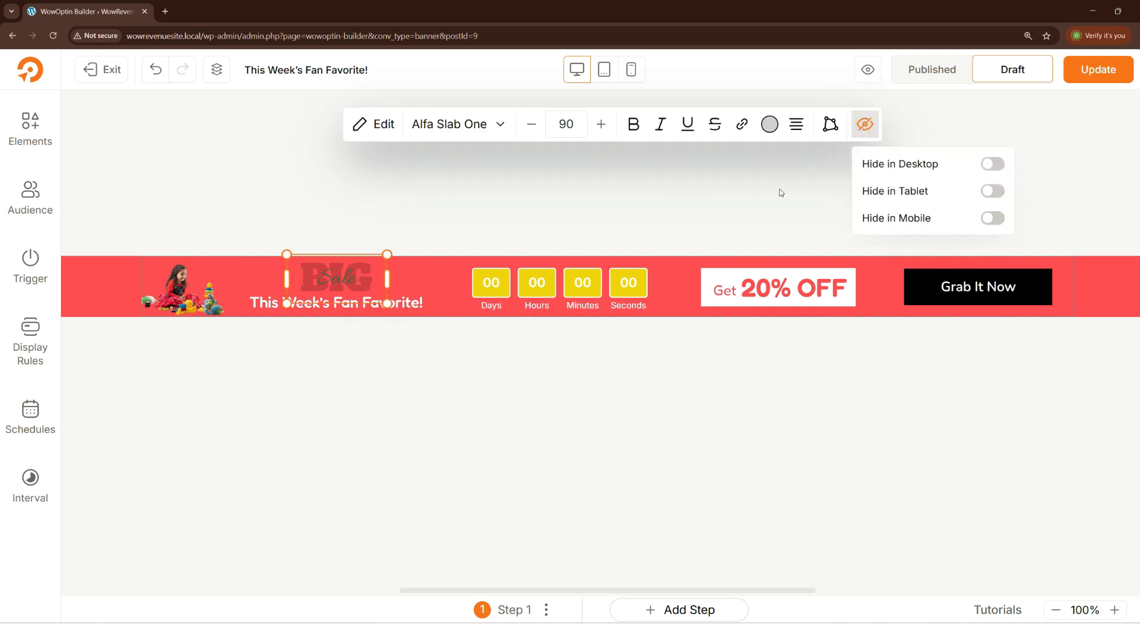
Step: Check the editing options of the image of the girl with toys and of the banner canvas itself
{"action": "left_click", "coordinate": [454, 295]}
{"action": "left_click", "coordinate": [162, 300]}
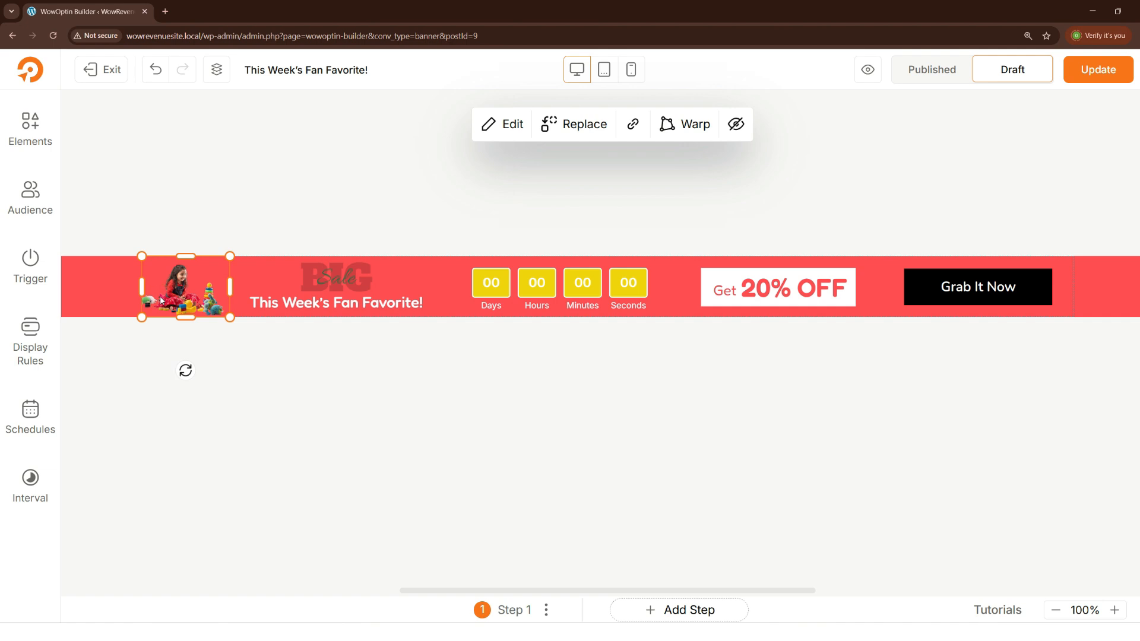
{"action": "scroll", "coordinate": [233, 393], "scroll_direction": "left", "scroll_amount": 5}
{"action": "left_click", "coordinate": [233, 392]}
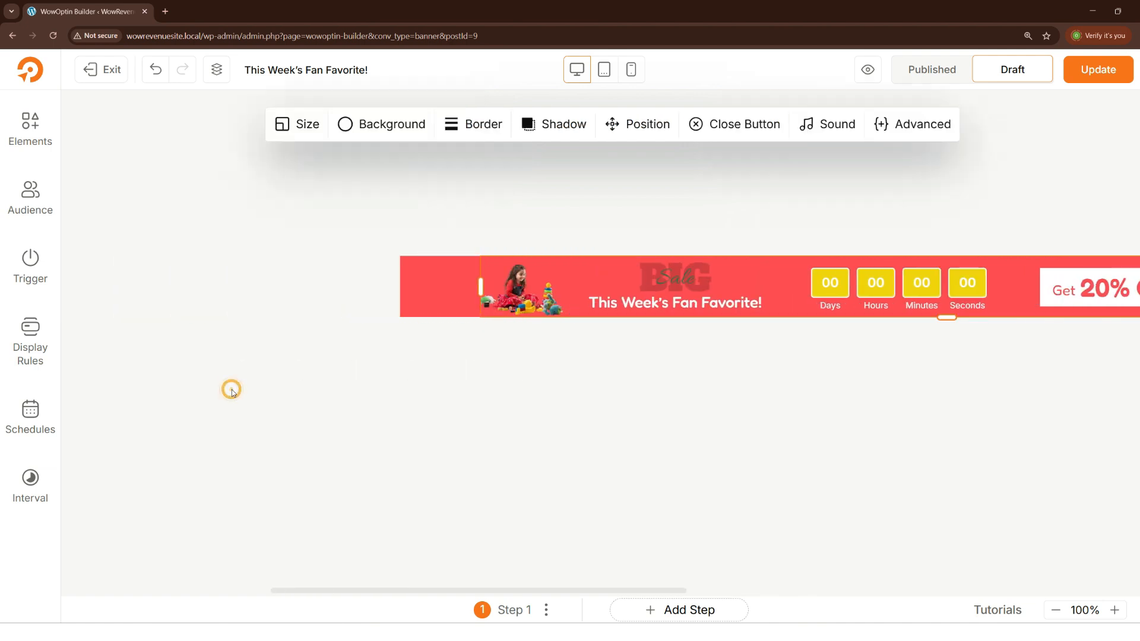
Step: Search the stock image elements for "WOW"
{"action": "left_click", "coordinate": [20, 147]}
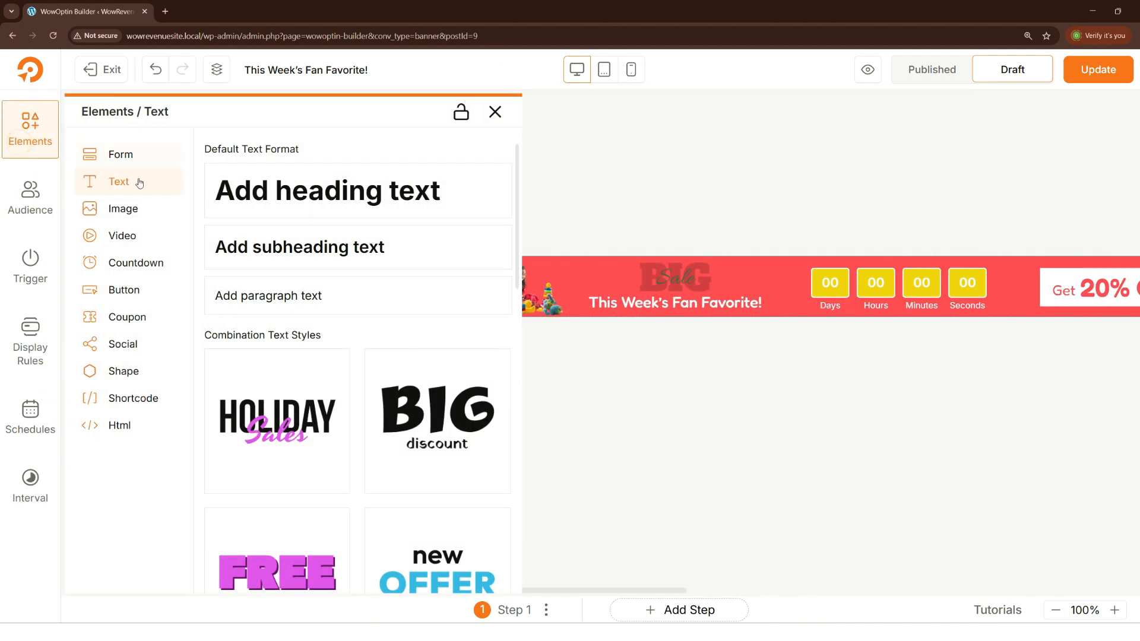
{"action": "left_click", "coordinate": [122, 211]}
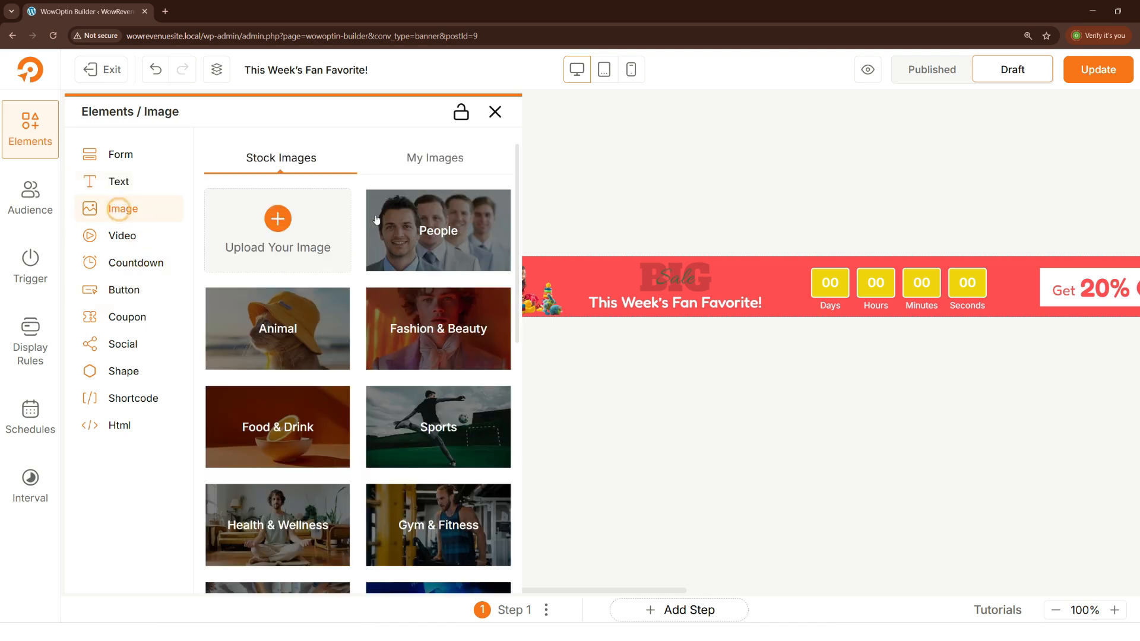
{"action": "left_click", "coordinate": [409, 220]}
{"action": "type", "text": "WOW"}
{"action": "key", "text": "Return"}
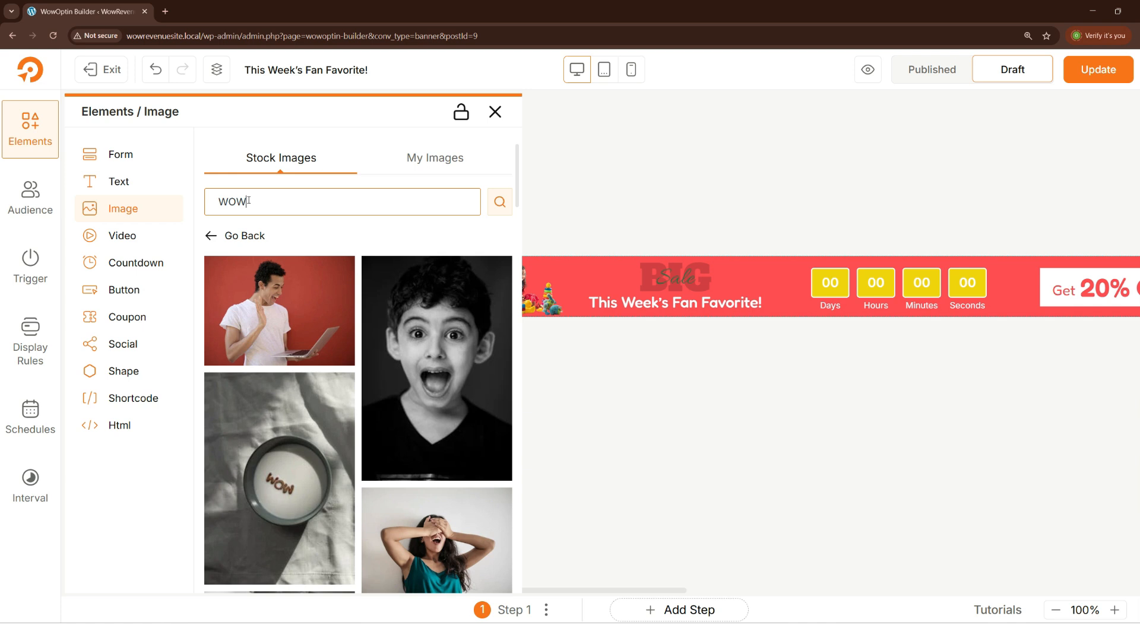
Step: Replace the girl-with-toys image with the black-and-white stock photo of the open-mouthed boy and set its image position to 47% 39%
{"action": "left_click_drag", "start_coordinate": [413, 348], "coordinate": [541, 275]}
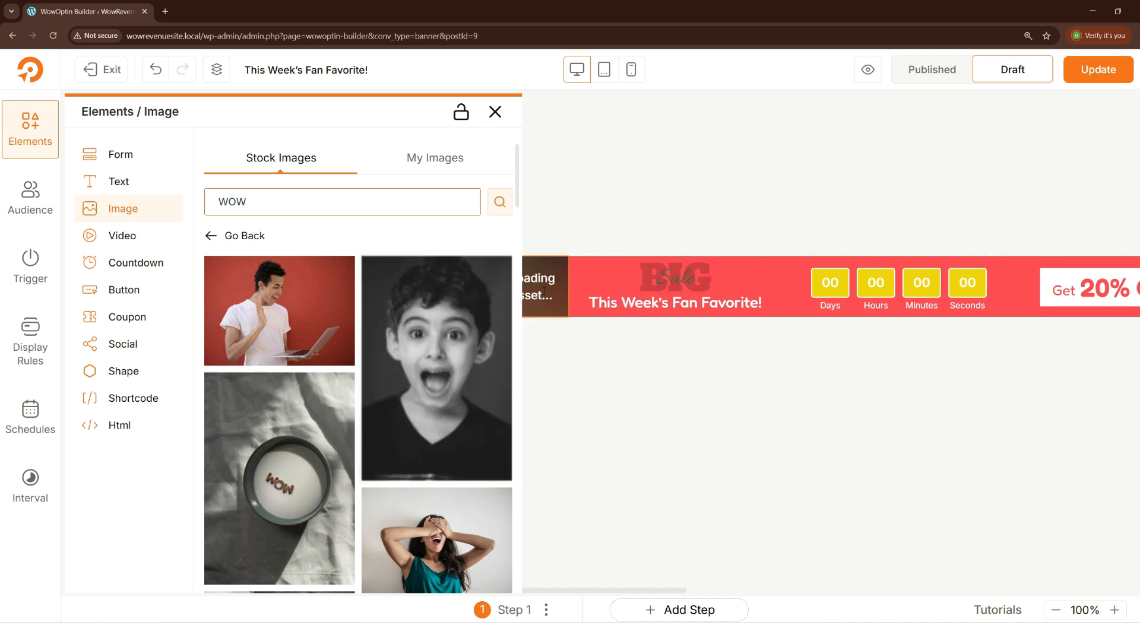
{"action": "left_click", "coordinate": [496, 111]}
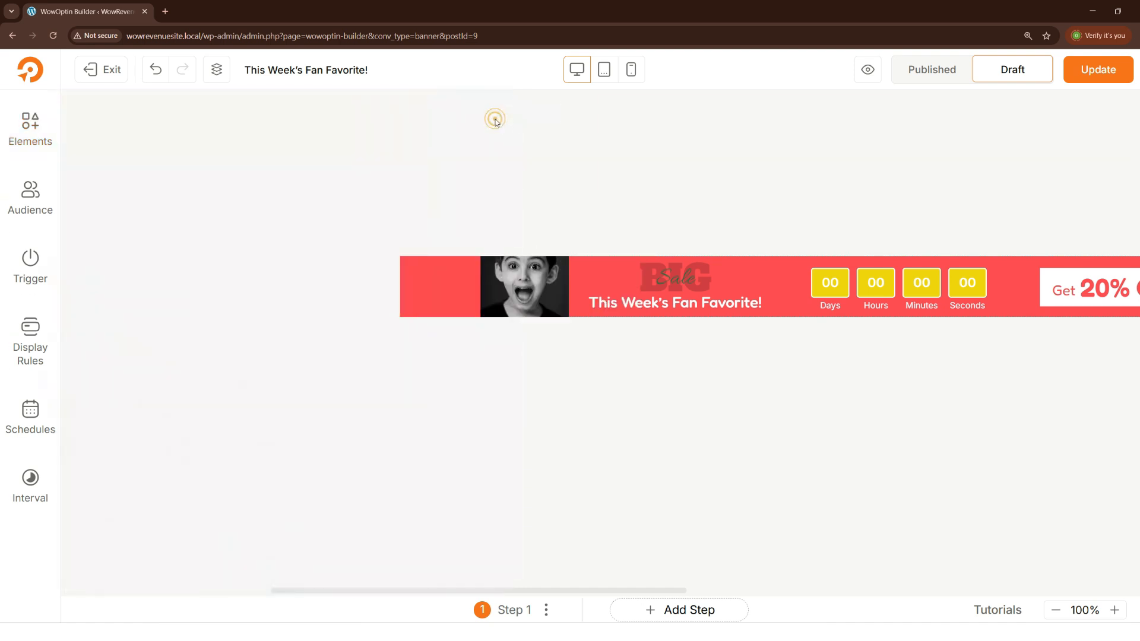
{"action": "left_click", "coordinate": [522, 296]}
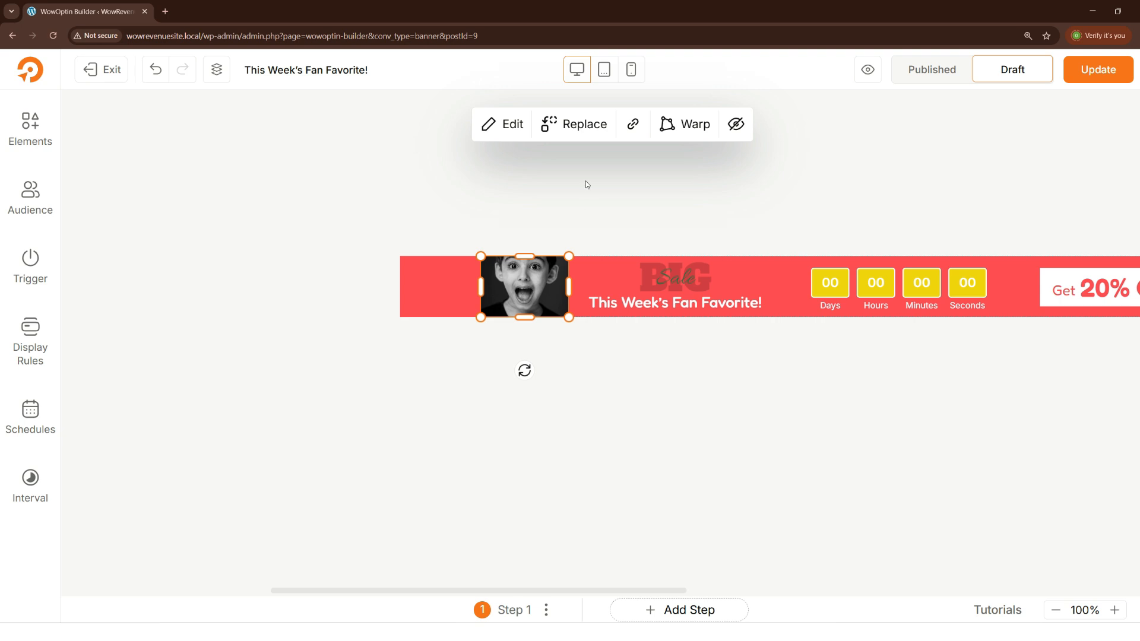
{"action": "left_click", "coordinate": [506, 122]}
{"action": "left_click_drag", "start_coordinate": [1028, 449], "coordinate": [1028, 427]}
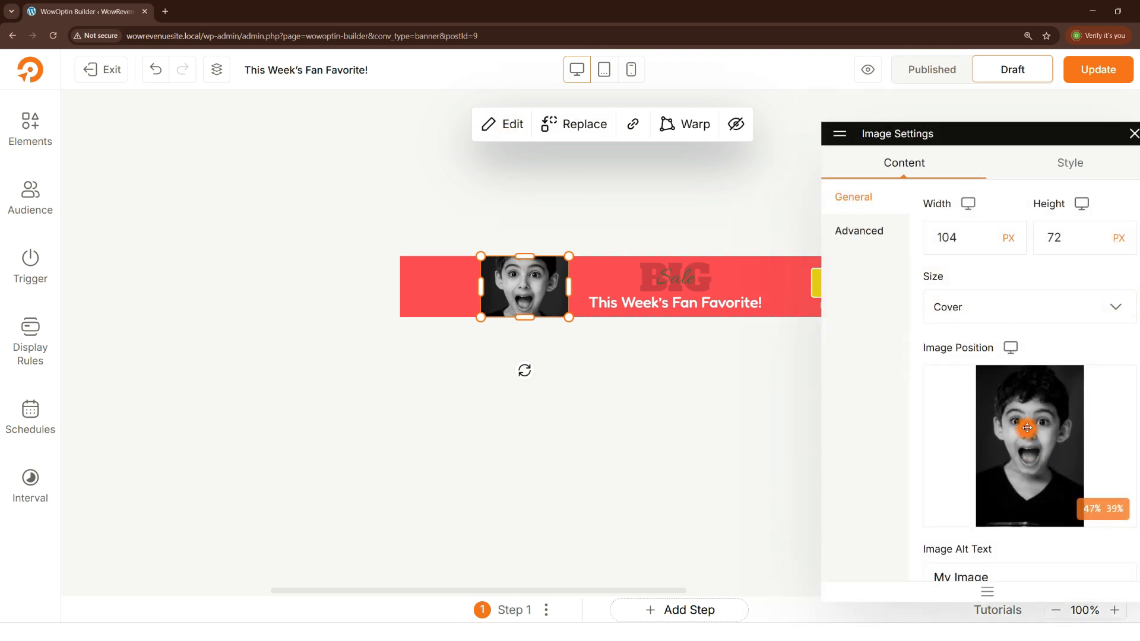
{"action": "left_click", "coordinate": [549, 338]}
Step: Ungroup the "Get 20% OFF" offer and shift its "Get" text slightly down and to the left
{"action": "scroll", "coordinate": [671, 357], "scroll_direction": "right", "scroll_amount": 6}
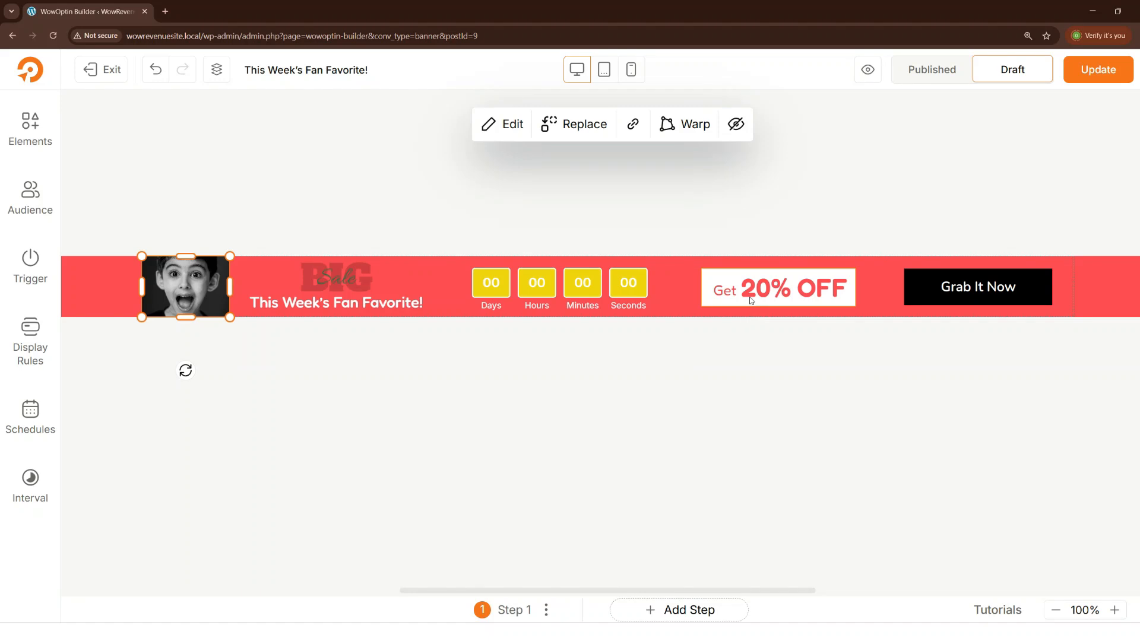
{"action": "right_click", "coordinate": [750, 301]}
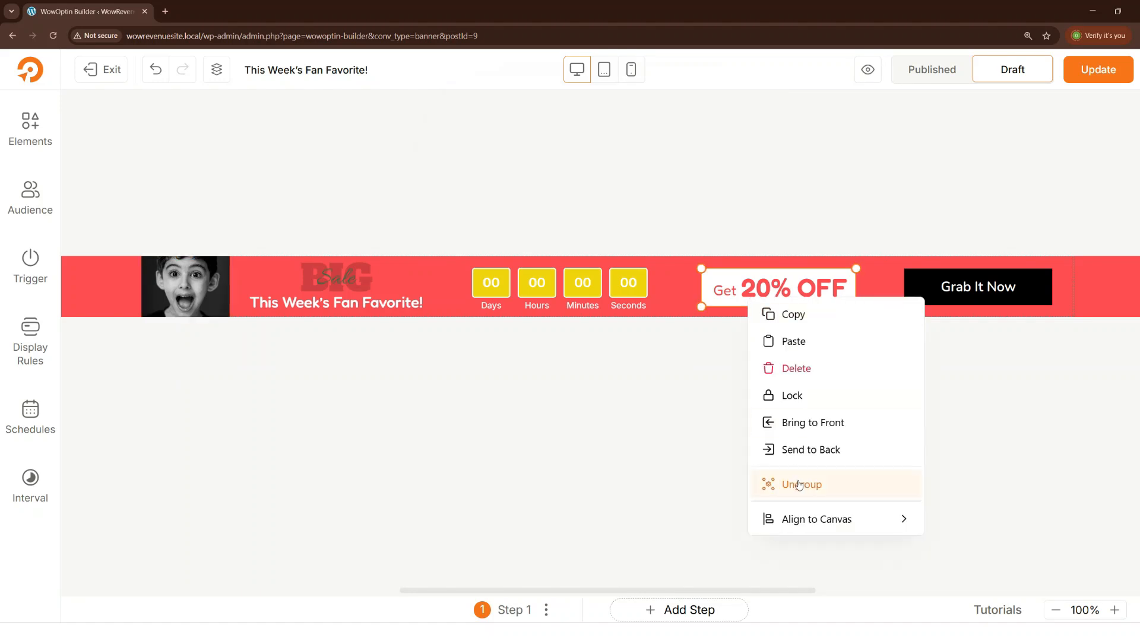
{"action": "left_click", "coordinate": [799, 485]}
{"action": "left_click_drag", "start_coordinate": [739, 303], "coordinate": [720, 301]}
Step: Change the discount text to "30% OFF" and set its solid colour to #FF6265
{"action": "double_click", "coordinate": [771, 296]}
{"action": "key", "text": "BackSpace"}
{"action": "key", "text": "BackSpace"}
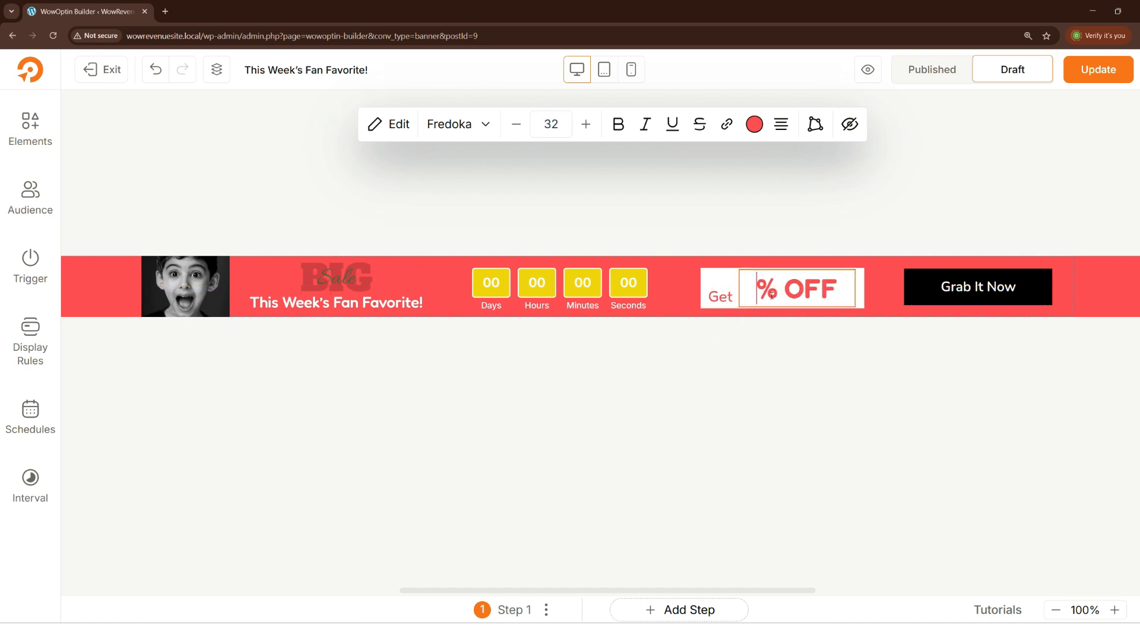
{"action": "type", "text": "30"}
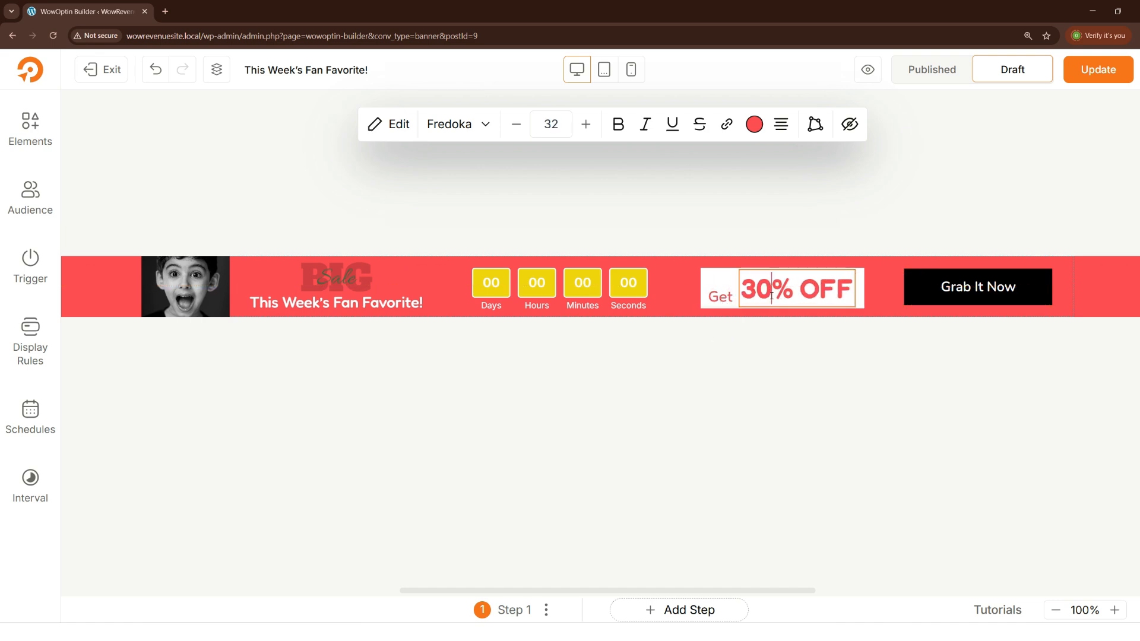
{"action": "left_click", "coordinate": [753, 126]}
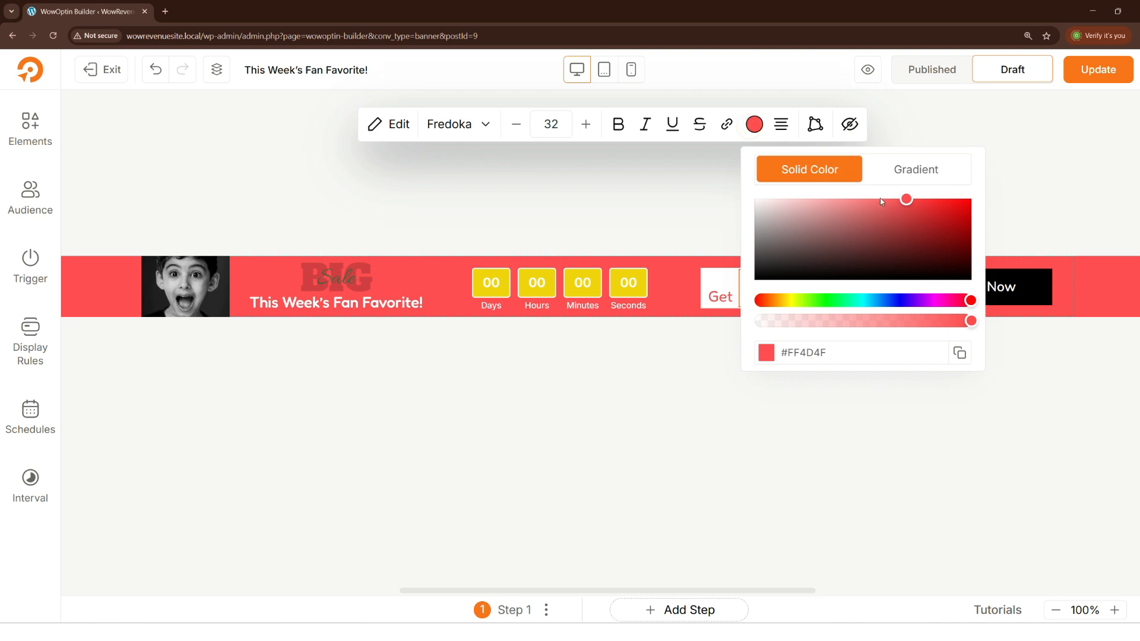
{"action": "left_click_drag", "start_coordinate": [903, 205], "coordinate": [890, 200]}
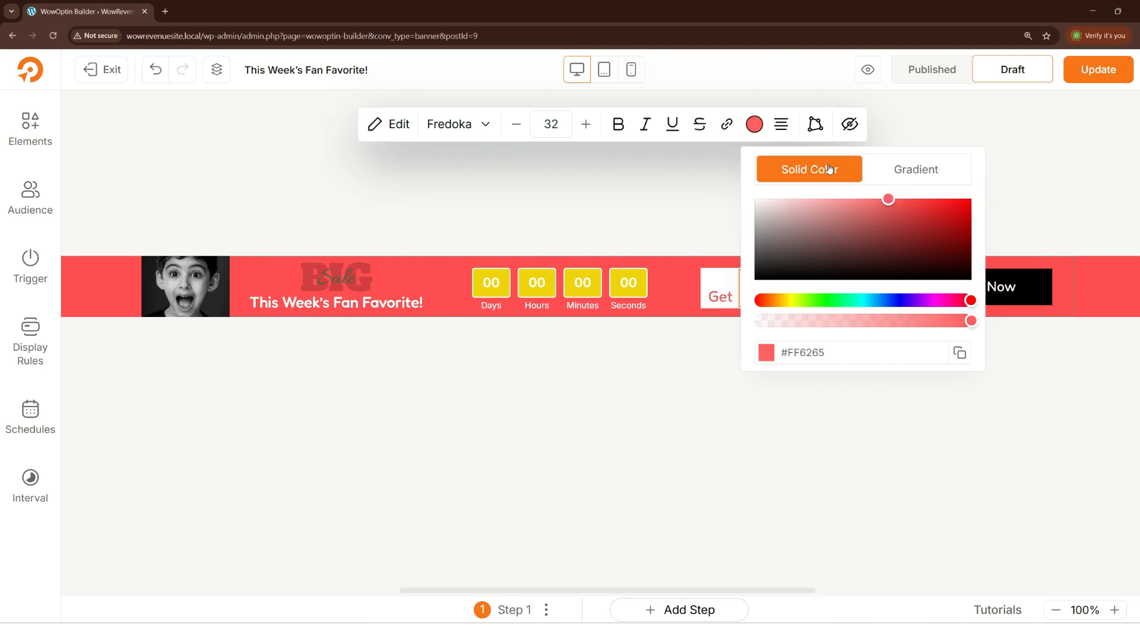
Step: Review the link options of the "30% OFF" text and try the New Window choice without applying a link
{"action": "left_click", "coordinate": [725, 125]}
{"action": "left_click", "coordinate": [791, 200]}
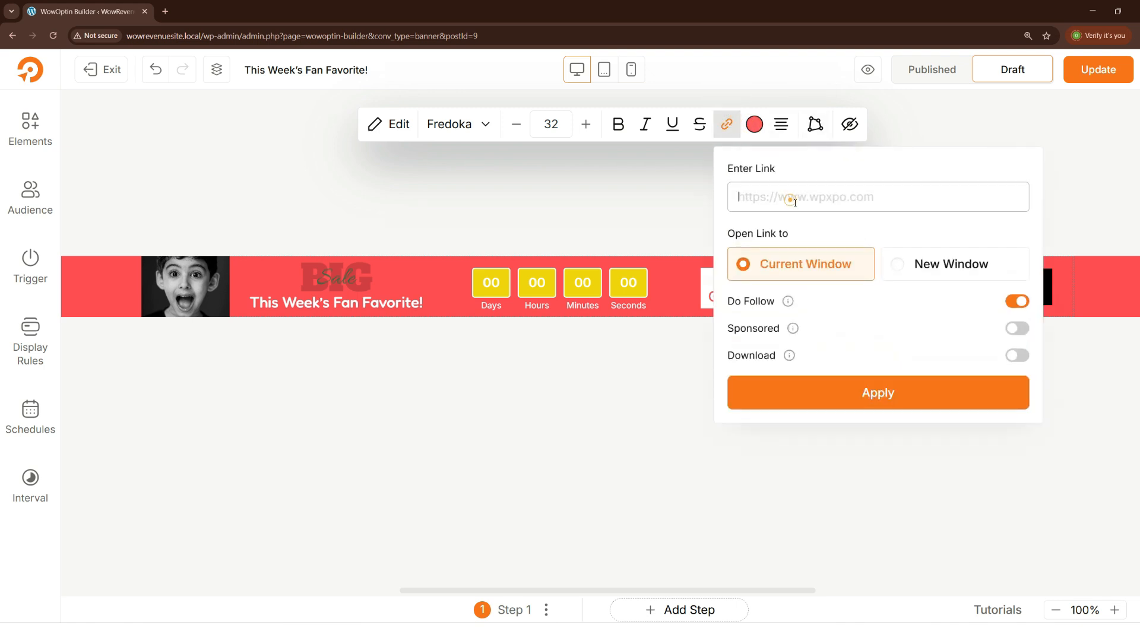
{"action": "left_click", "coordinate": [935, 270]}
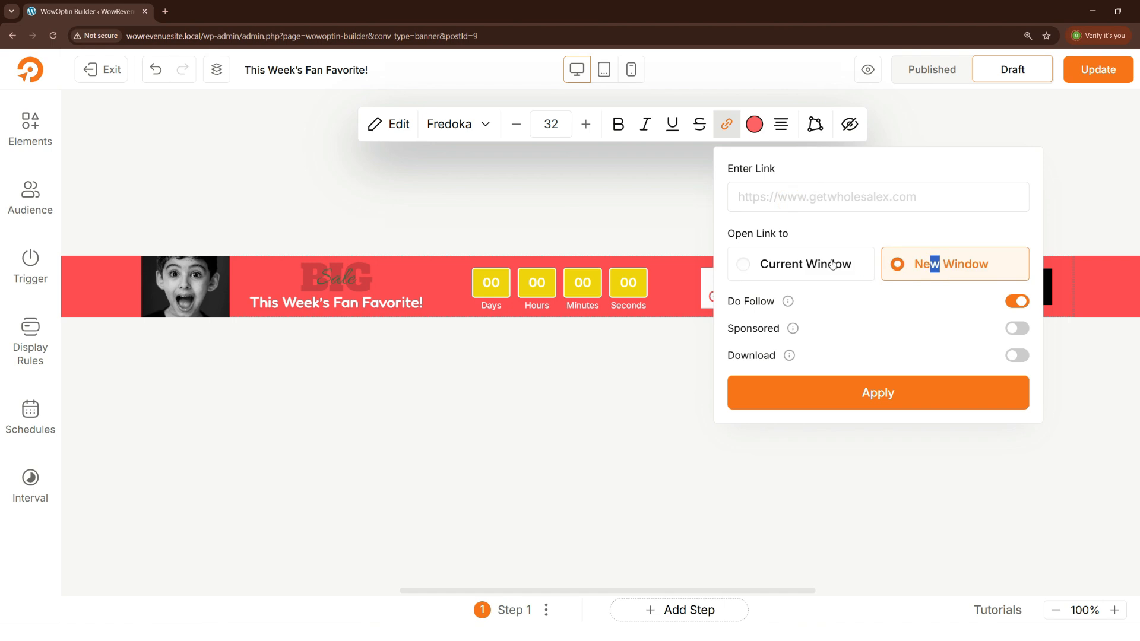
Step: Try warping the "30% OFF" text by raising its lower-right corner, and undo the warp
{"action": "left_click", "coordinate": [816, 127]}
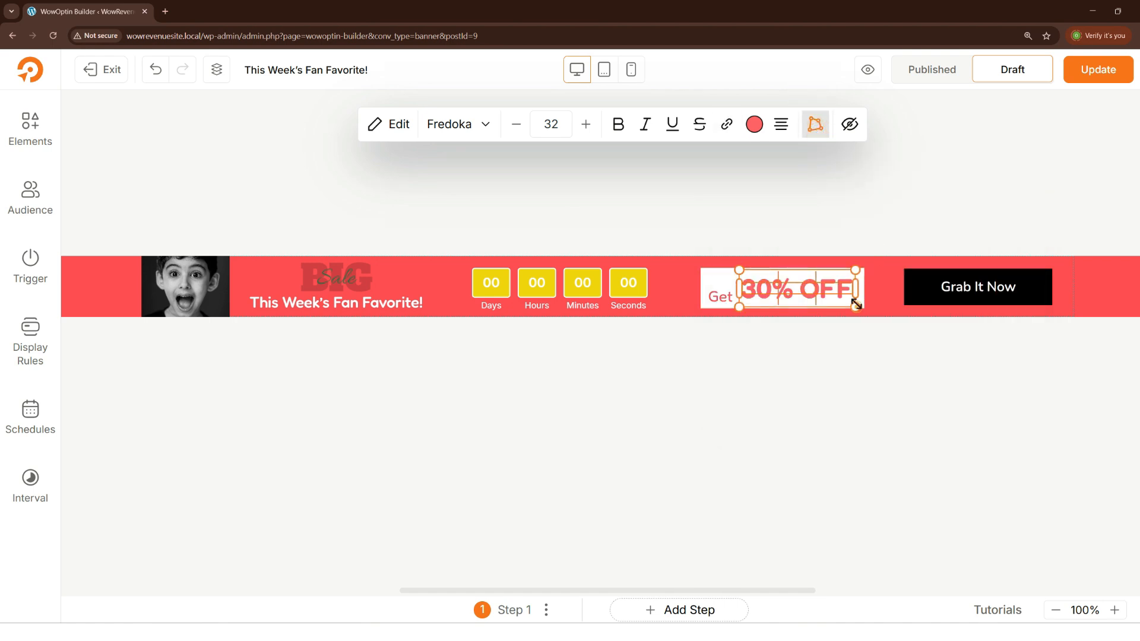
{"action": "left_click_drag", "start_coordinate": [856, 305], "coordinate": [856, 301]}
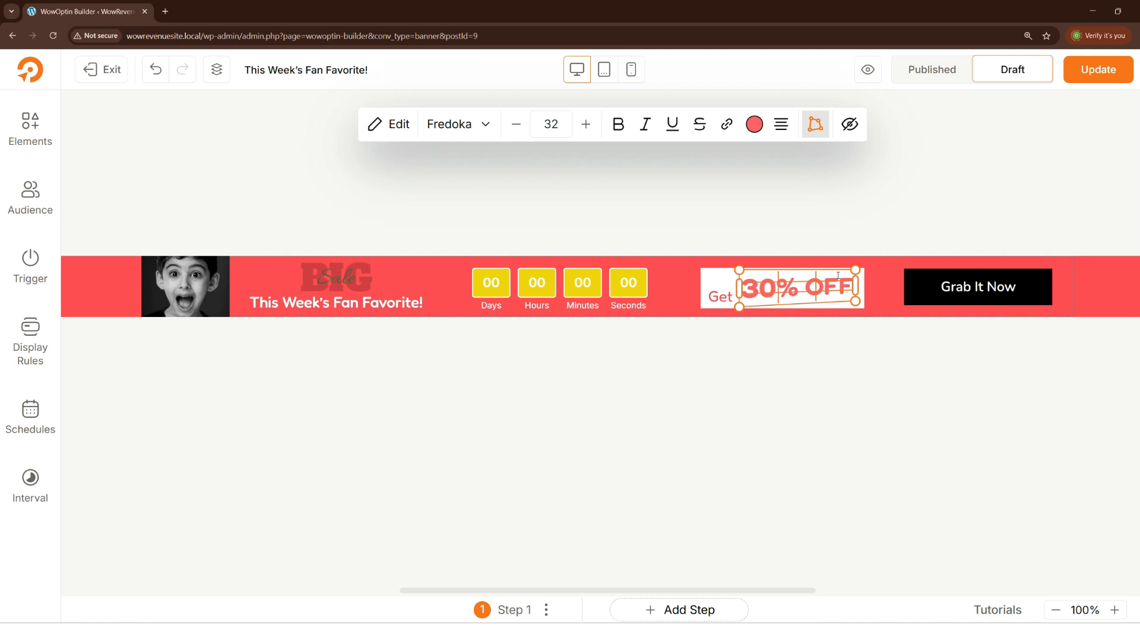
{"action": "left_click", "coordinate": [155, 71]}
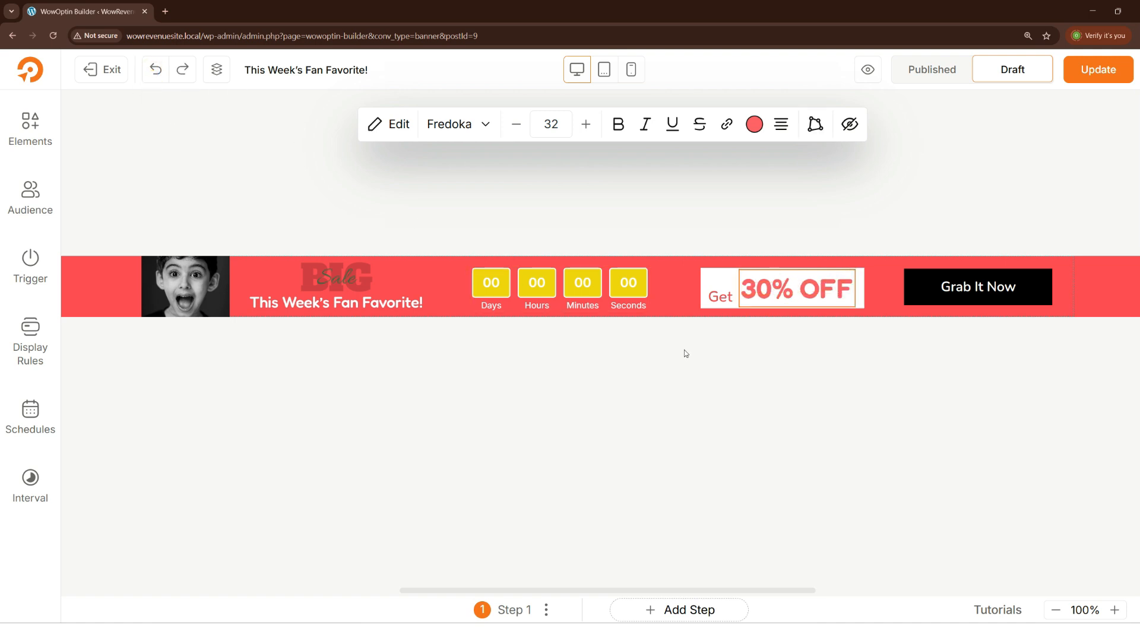
Step: Group the "Get" text, the "30% OFF" text and their white background box together
{"action": "left_click_drag", "start_coordinate": [683, 283], "coordinate": [795, 297]}
{"action": "right_click", "coordinate": [794, 297]}
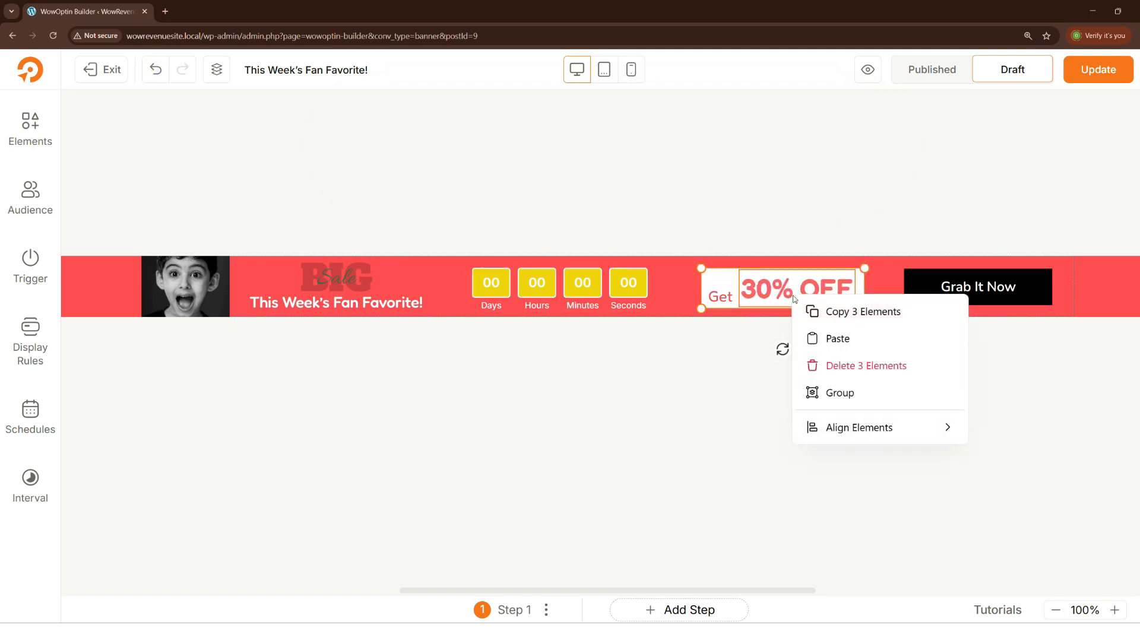
{"action": "left_click", "coordinate": [840, 395]}
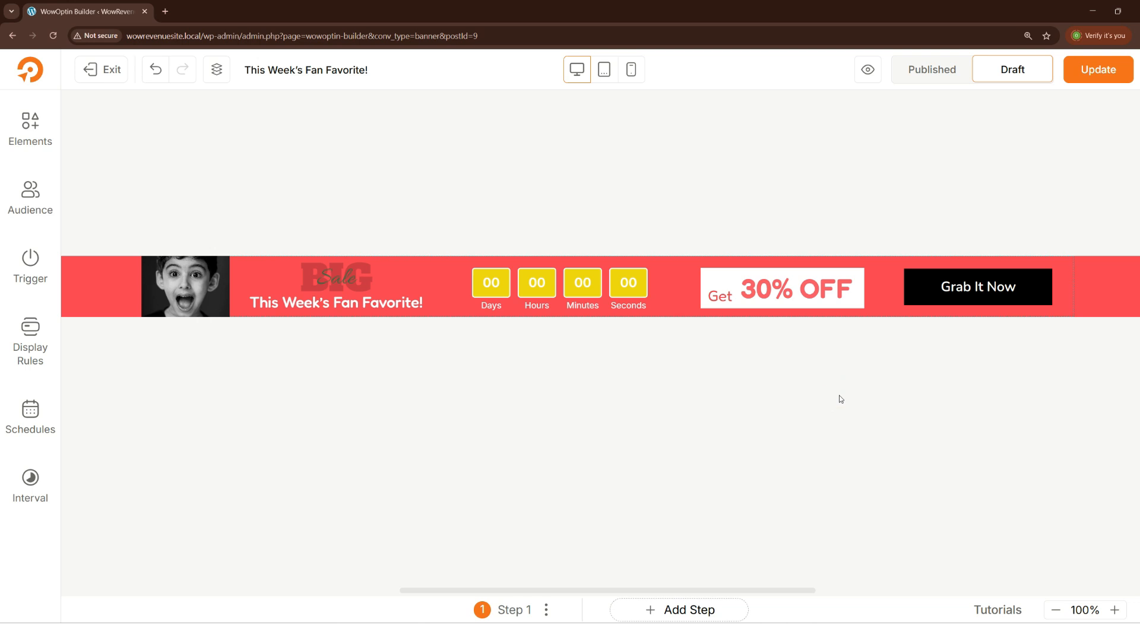
Step: Open the countdown's settings and review the timezone, end date and end time options of the Static type
{"action": "left_click", "coordinate": [557, 303]}
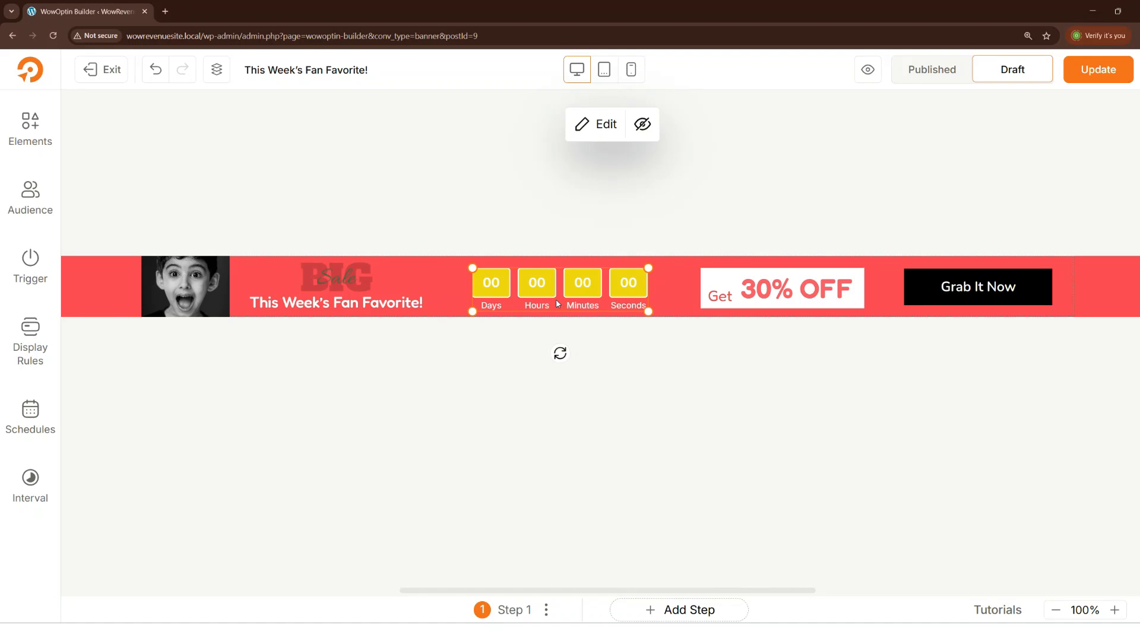
{"action": "left_click", "coordinate": [592, 132]}
{"action": "left_click_drag", "start_coordinate": [924, 134], "coordinate": [820, 100]}
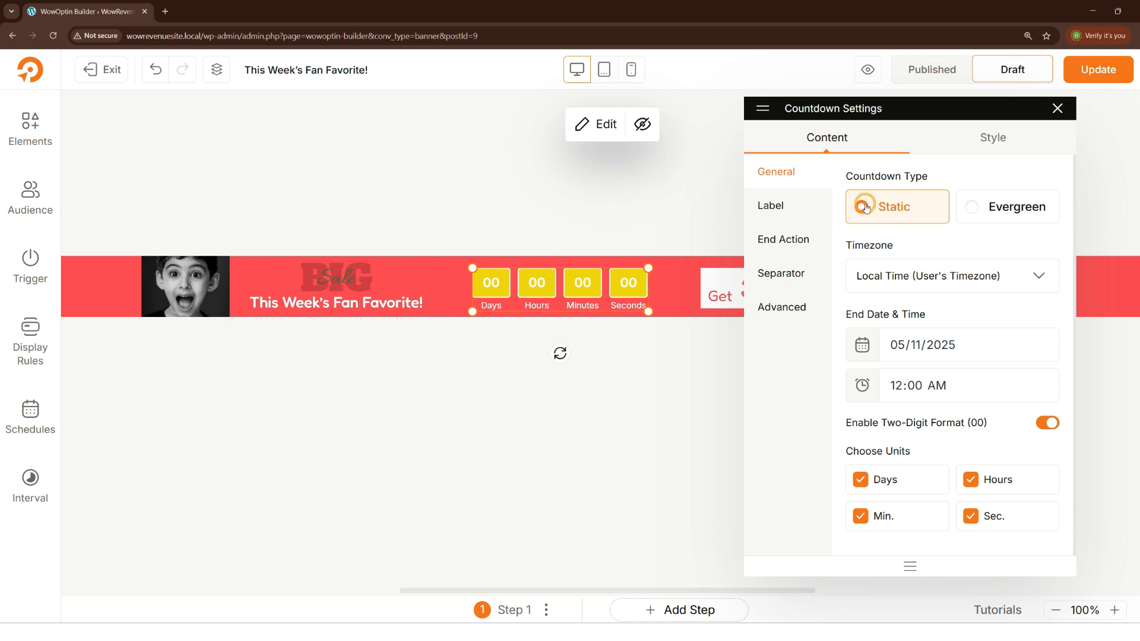
{"action": "left_click", "coordinate": [994, 281]}
{"action": "left_click", "coordinate": [930, 371]}
{"action": "left_click", "coordinate": [921, 353]}
{"action": "left_click", "coordinate": [954, 483]}
Step: Switch the countdown to the Evergreen type with a 2-hour interval and enable repeating after it finishes
{"action": "left_click", "coordinate": [969, 216]}
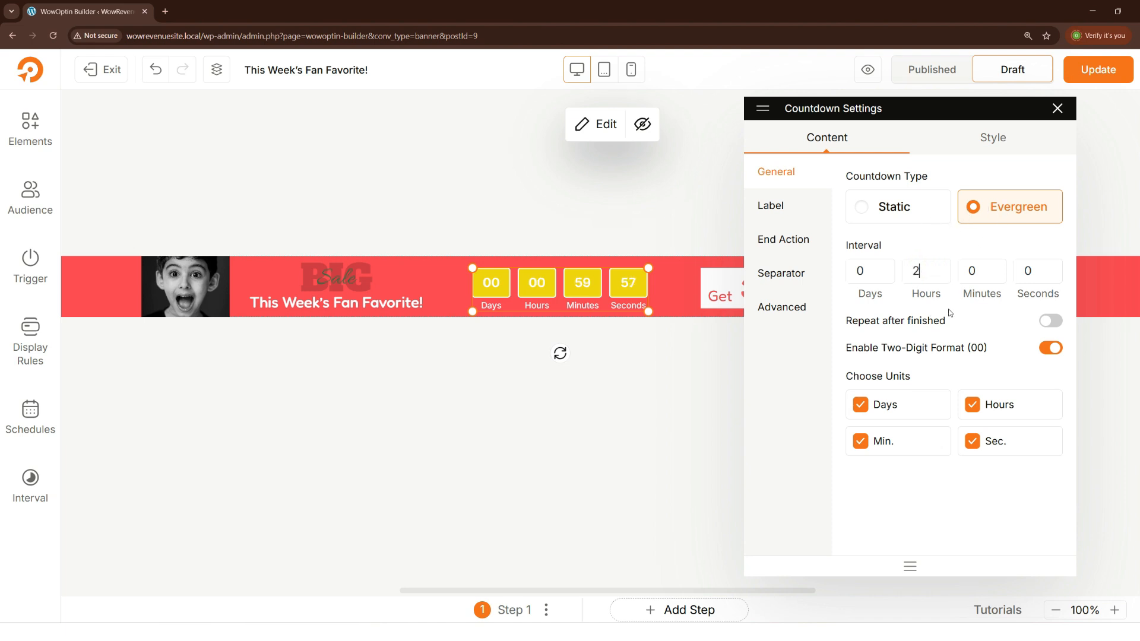
{"action": "left_click", "coordinate": [1049, 324]}
Step: Try hiding the Days and Min. units of the countdown and switch each of them back on
{"action": "left_click", "coordinate": [861, 405]}
{"action": "left_click", "coordinate": [861, 405]}
{"action": "left_click", "coordinate": [860, 440]}
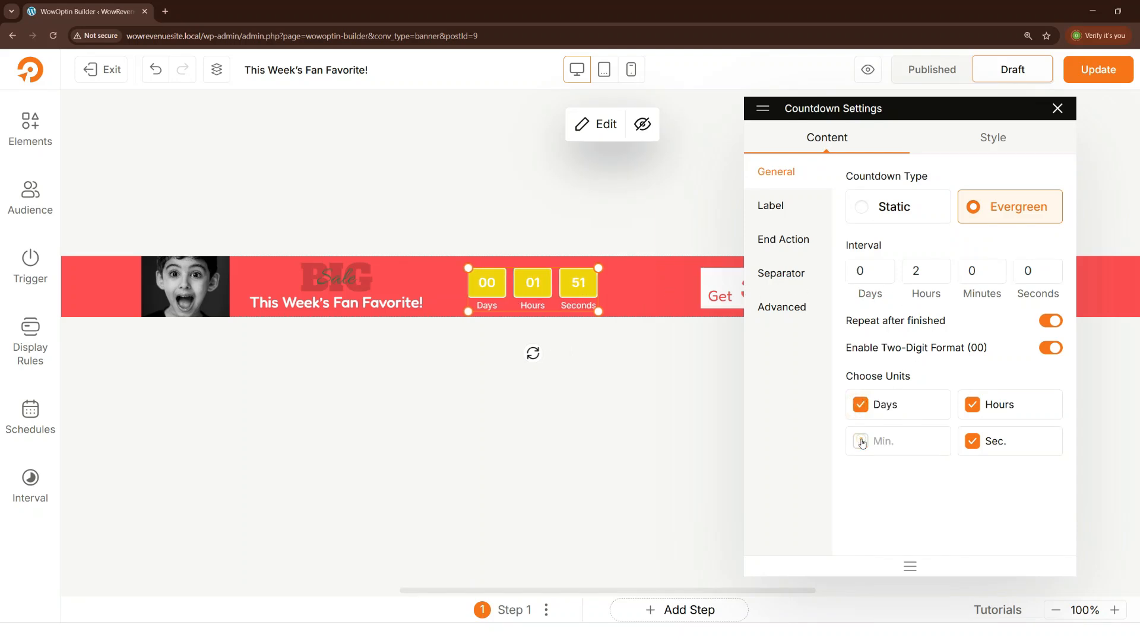
{"action": "left_click", "coordinate": [860, 440]}
Step: Set the background colour of the countdown boxes to #2e2e2c
{"action": "left_click", "coordinate": [972, 148]}
{"action": "left_click", "coordinate": [863, 340]}
{"action": "left_click_drag", "start_coordinate": [634, 285], "coordinate": [594, 307]}
{"action": "left_click", "coordinate": [873, 369]}
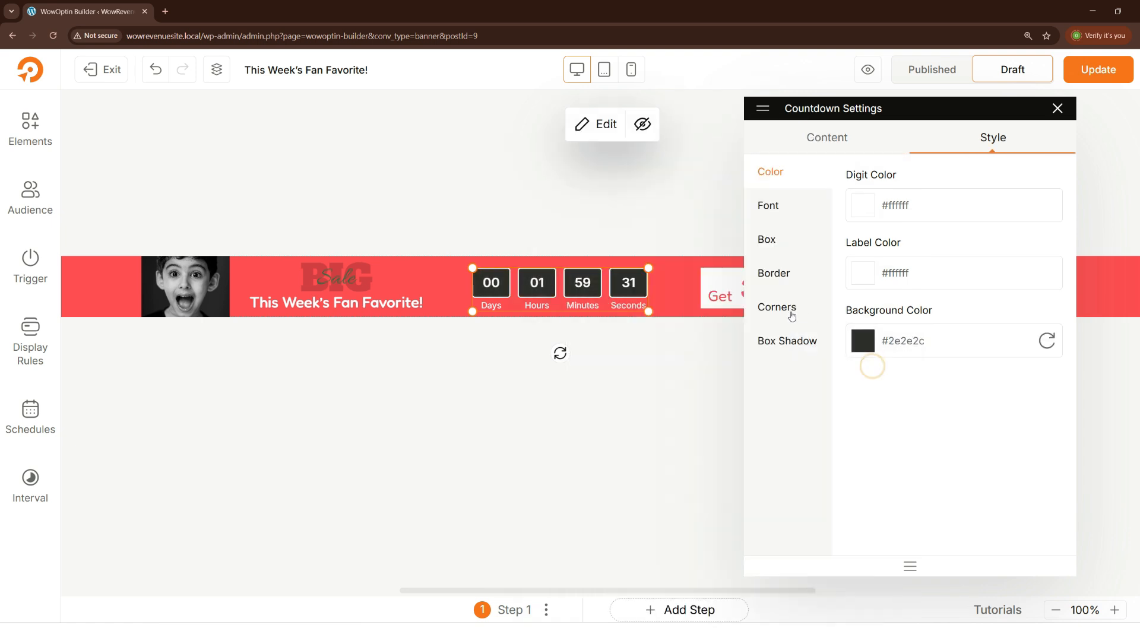
Step: Set the gap between the countdown boxes to 12 px
{"action": "left_click", "coordinate": [774, 273]}
{"action": "left_click", "coordinate": [767, 239]}
{"action": "left_click_drag", "start_coordinate": [872, 286], "coordinate": [878, 288]}
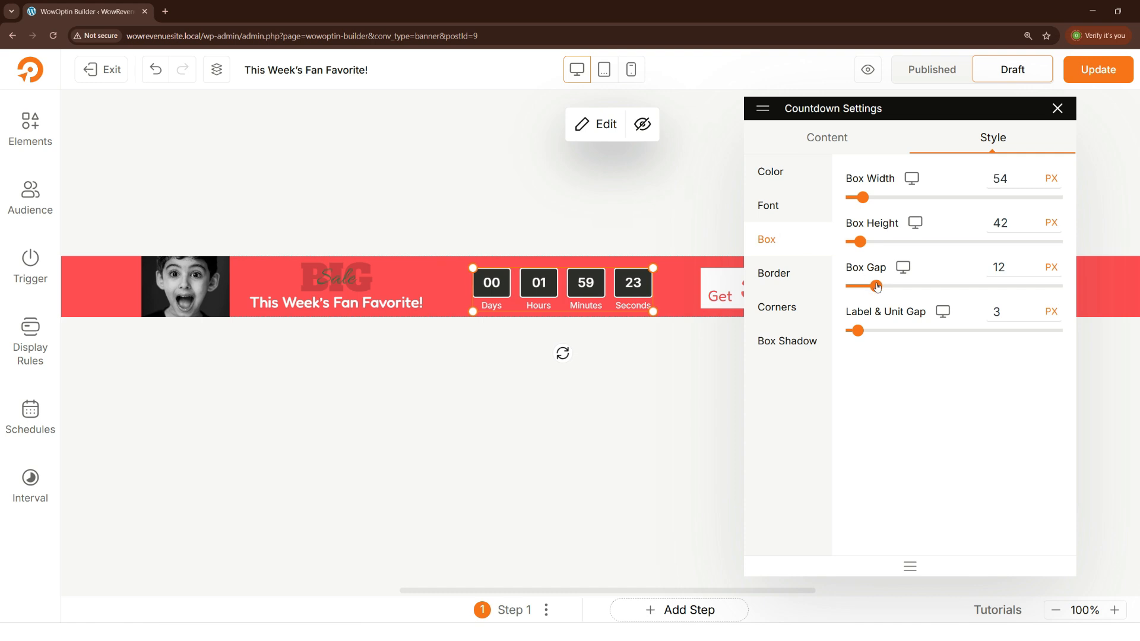
Step: Browse the ready-made countdown element designs, then close them and the countdown settings
{"action": "left_click", "coordinate": [31, 128]}
{"action": "left_click", "coordinate": [136, 262]}
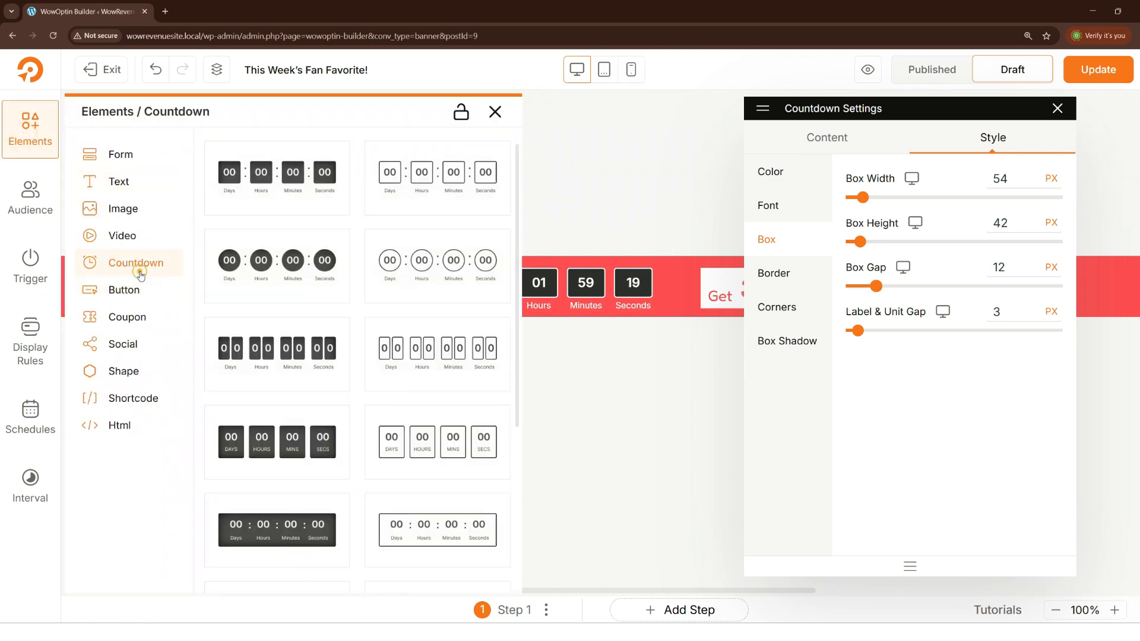
{"action": "scroll", "coordinate": [299, 363], "scroll_direction": "down", "scroll_amount": 2}
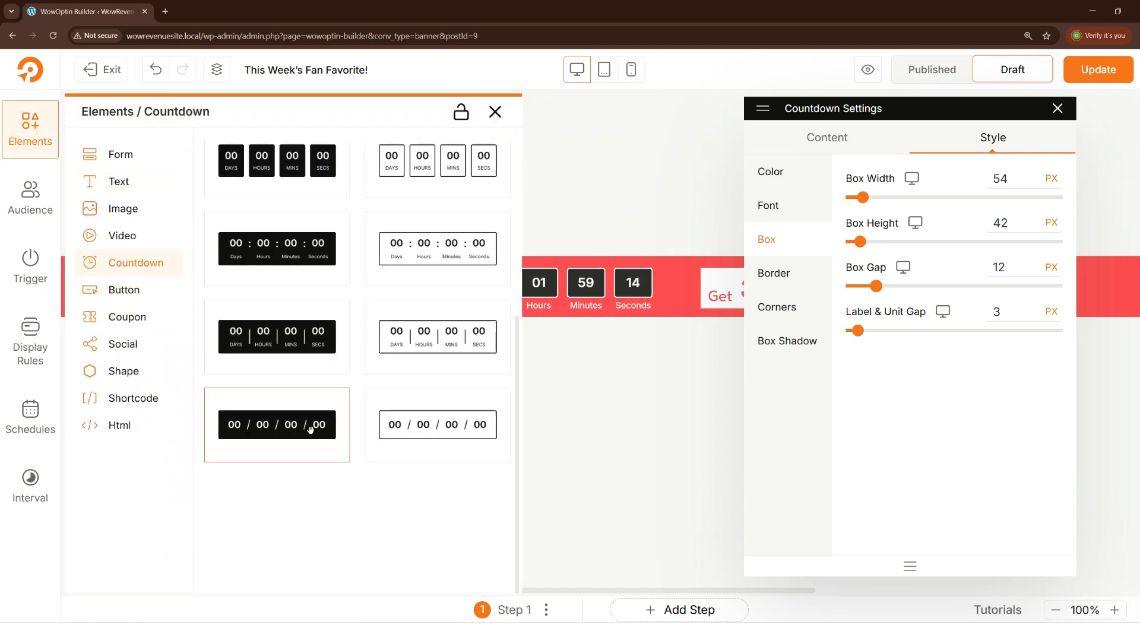
{"action": "left_click", "coordinate": [497, 112]}
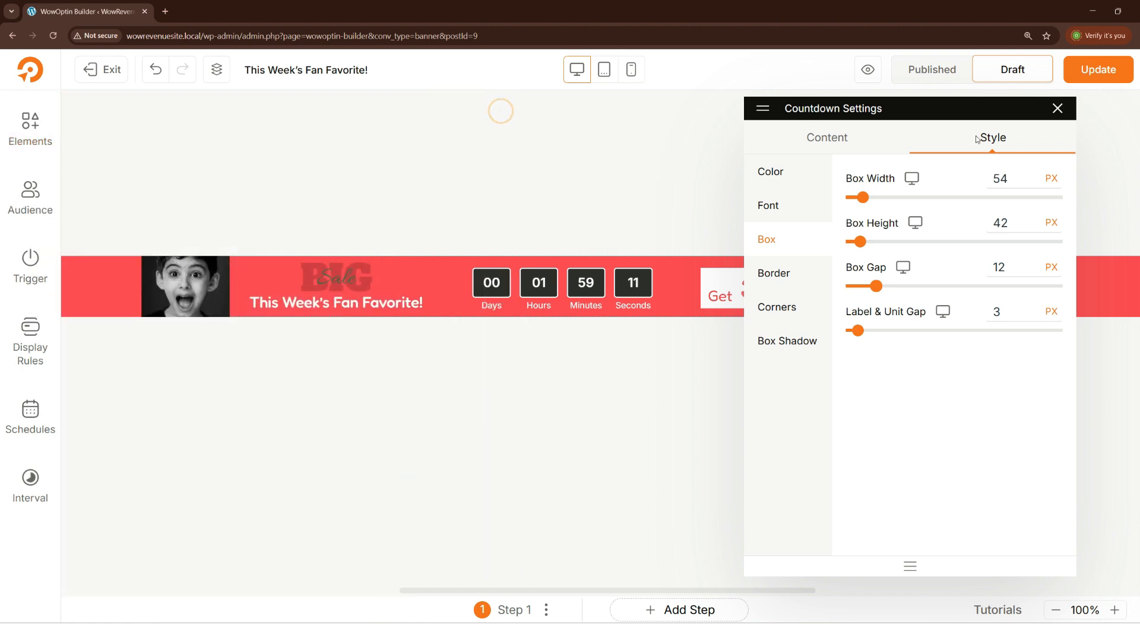
{"action": "left_click", "coordinate": [1066, 112]}
Step: Review the "Grab It Now" button's action, link and advanced settings and close them
{"action": "left_click", "coordinate": [960, 289]}
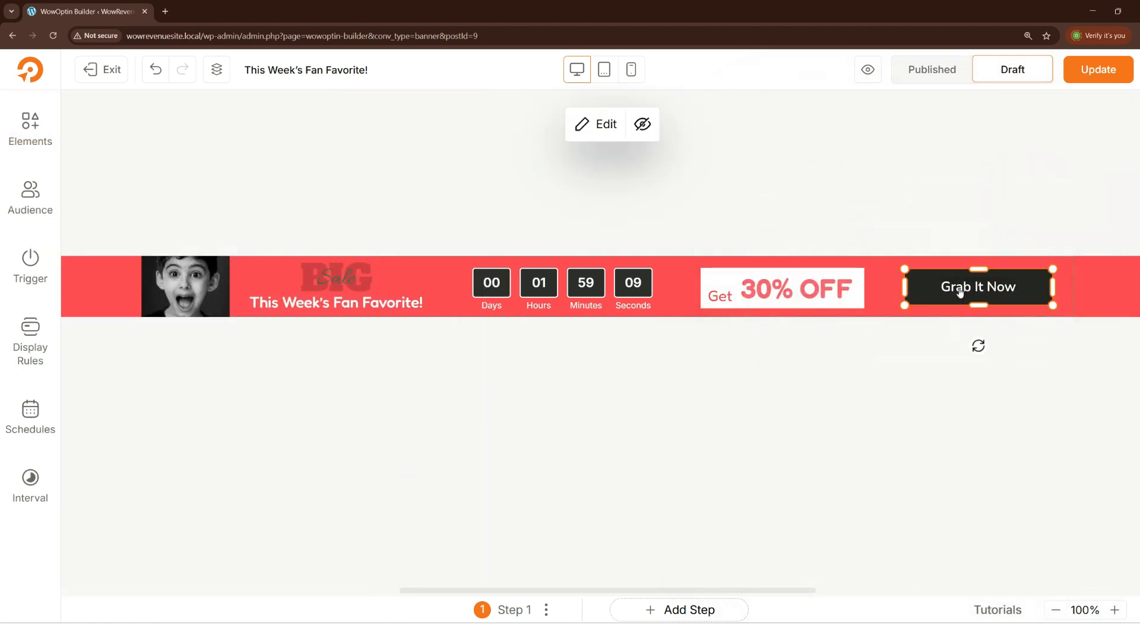
{"action": "left_click", "coordinate": [591, 126]}
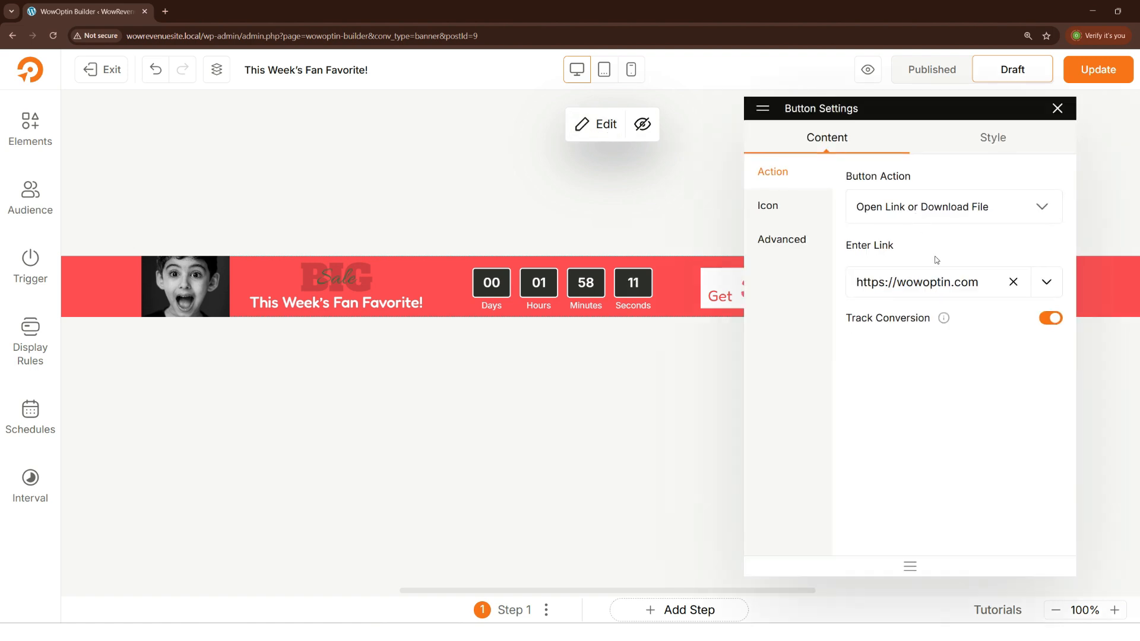
{"action": "triple_click", "coordinate": [946, 285]}
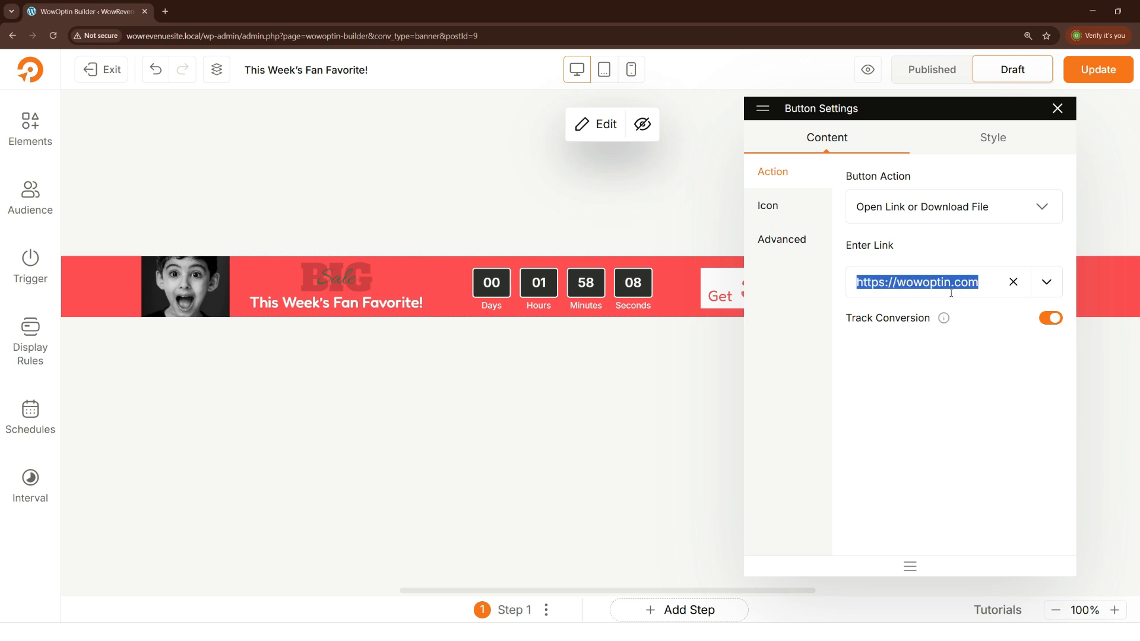
{"action": "left_click", "coordinate": [782, 237]}
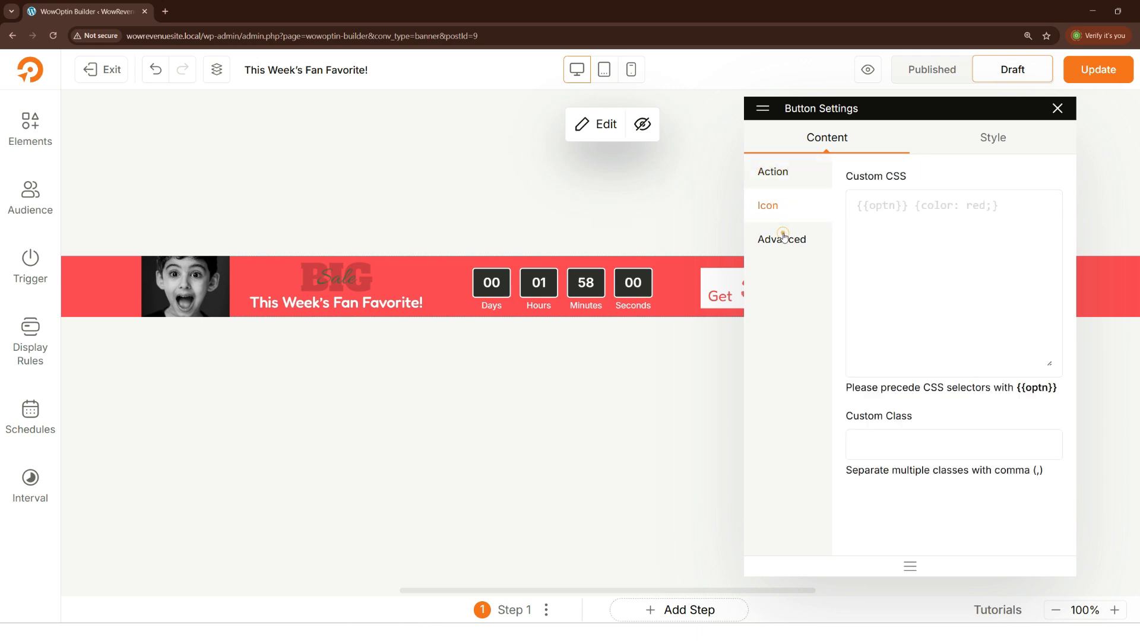
{"action": "left_click", "coordinate": [1058, 108]}
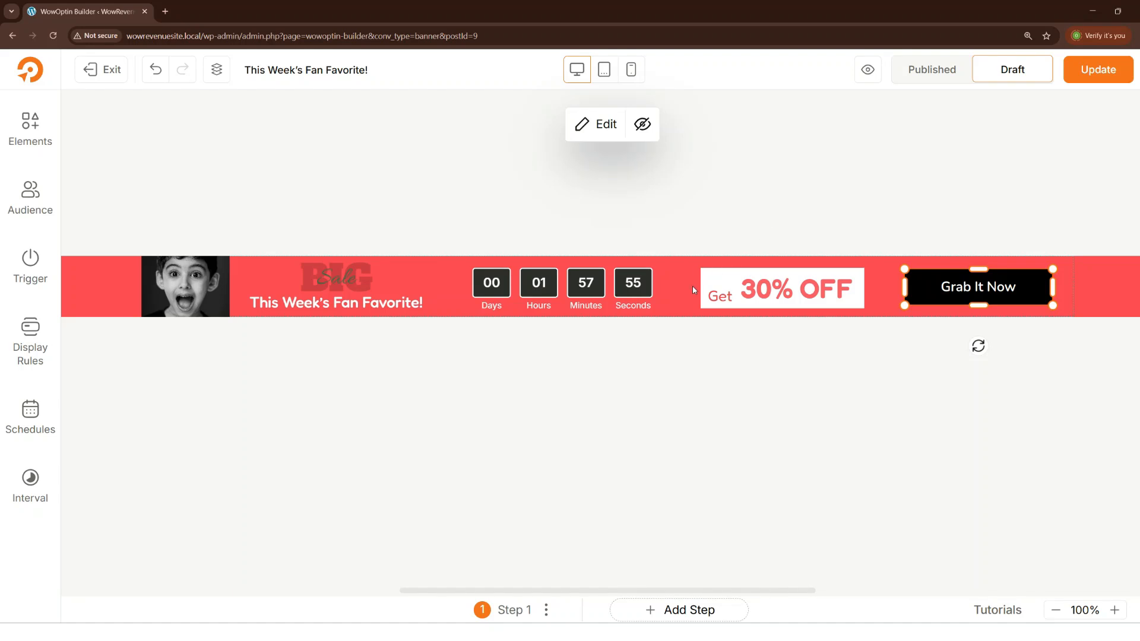
Step: Try a different fixed height for the banner canvas and set it back to 72 px
{"action": "left_click", "coordinate": [677, 287]}
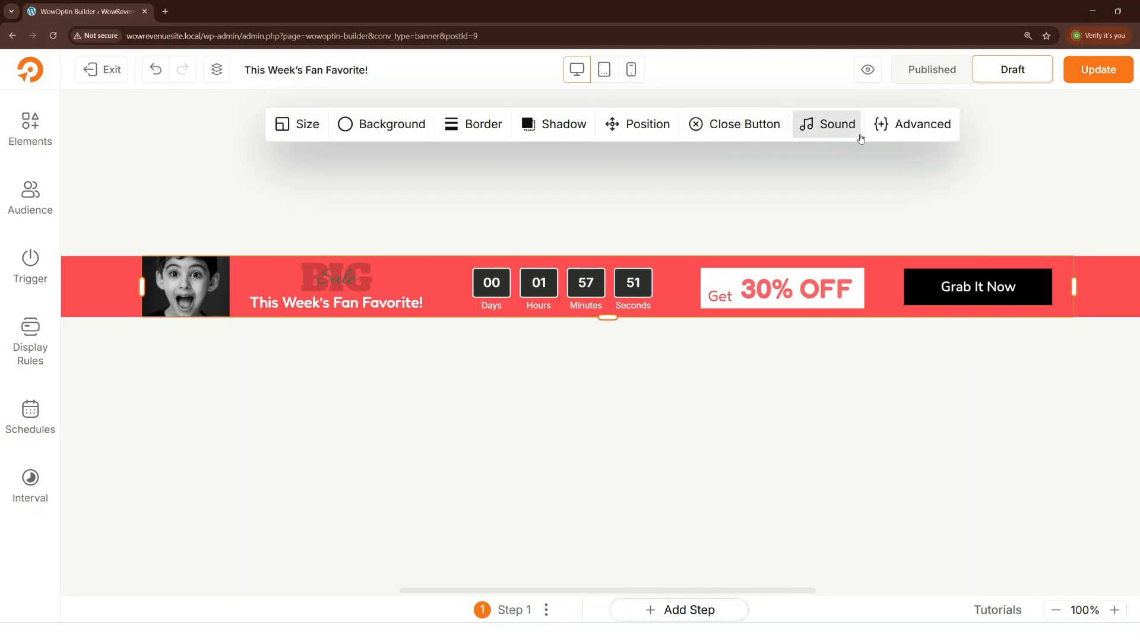
{"action": "left_click", "coordinate": [302, 134]}
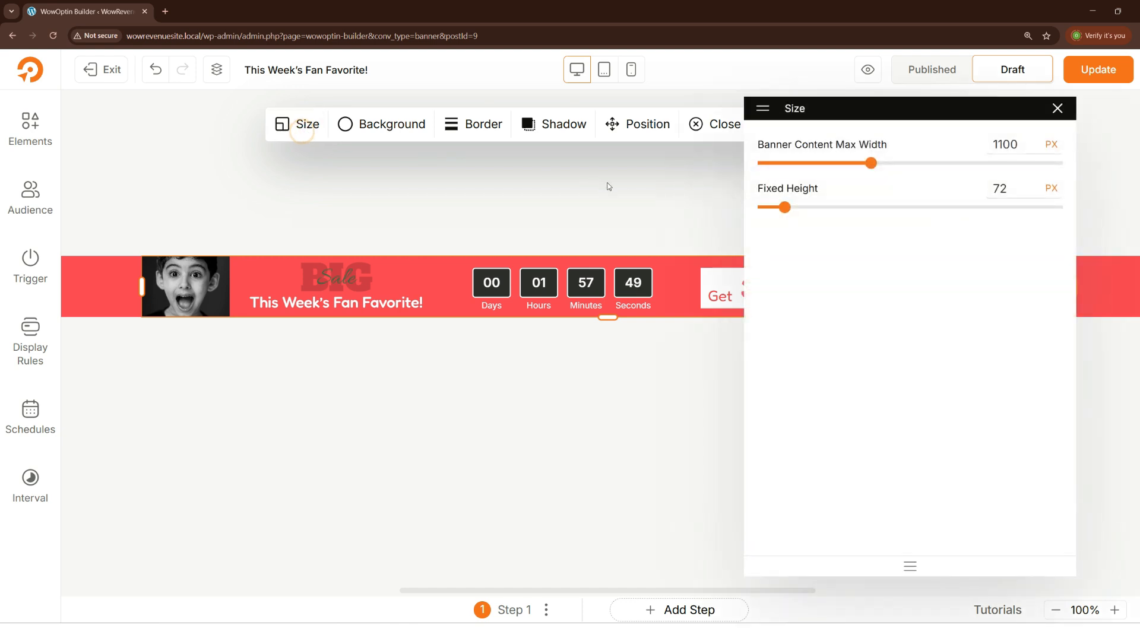
{"action": "left_click_drag", "start_coordinate": [785, 212], "coordinate": [788, 207]}
{"action": "double_click", "coordinate": [998, 189]}
{"action": "type", "text": "72"}
Step: Try the gradient, image and video background types for the banner and return to the solid colour #FF4D4F
{"action": "left_click", "coordinate": [389, 123]}
{"action": "left_click", "coordinate": [884, 144]}
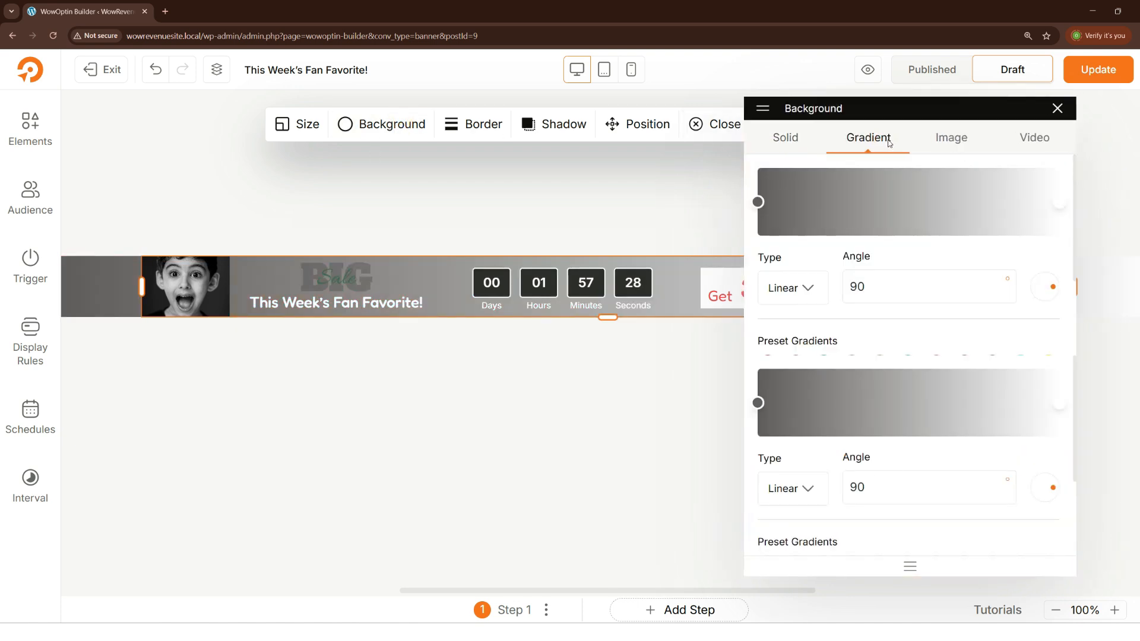
{"action": "left_click", "coordinate": [934, 143]}
{"action": "left_click", "coordinate": [1022, 142]}
{"action": "left_click", "coordinate": [785, 137]}
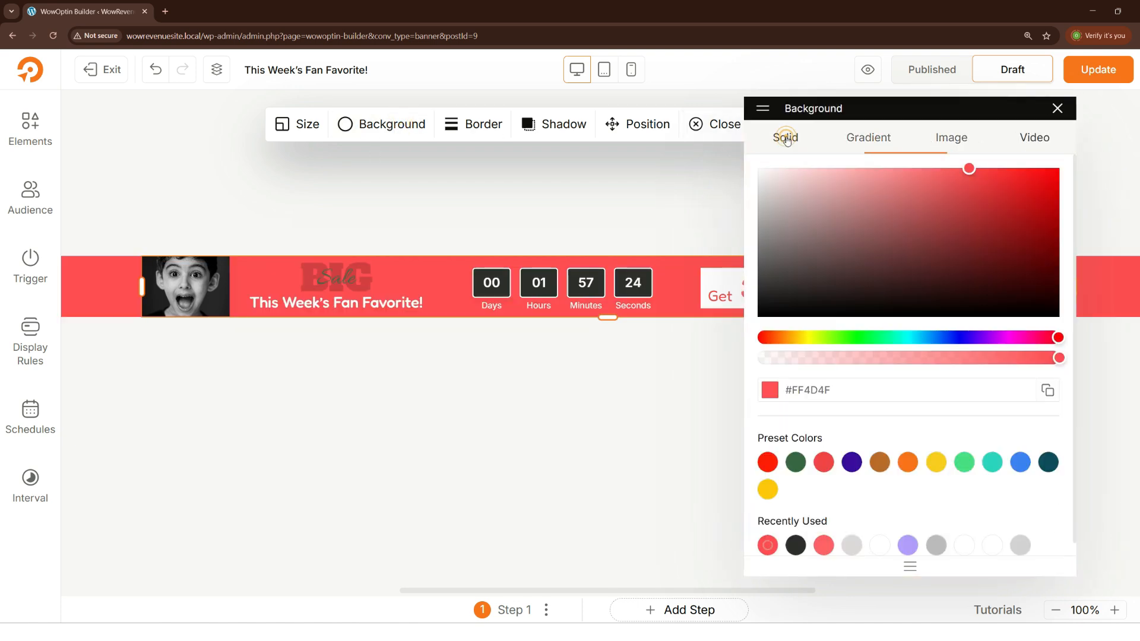
Step: Try a border width on the banner and restore it, then review the shadow settings and close them
{"action": "left_click", "coordinate": [1058, 108]}
{"action": "left_click", "coordinate": [475, 124]}
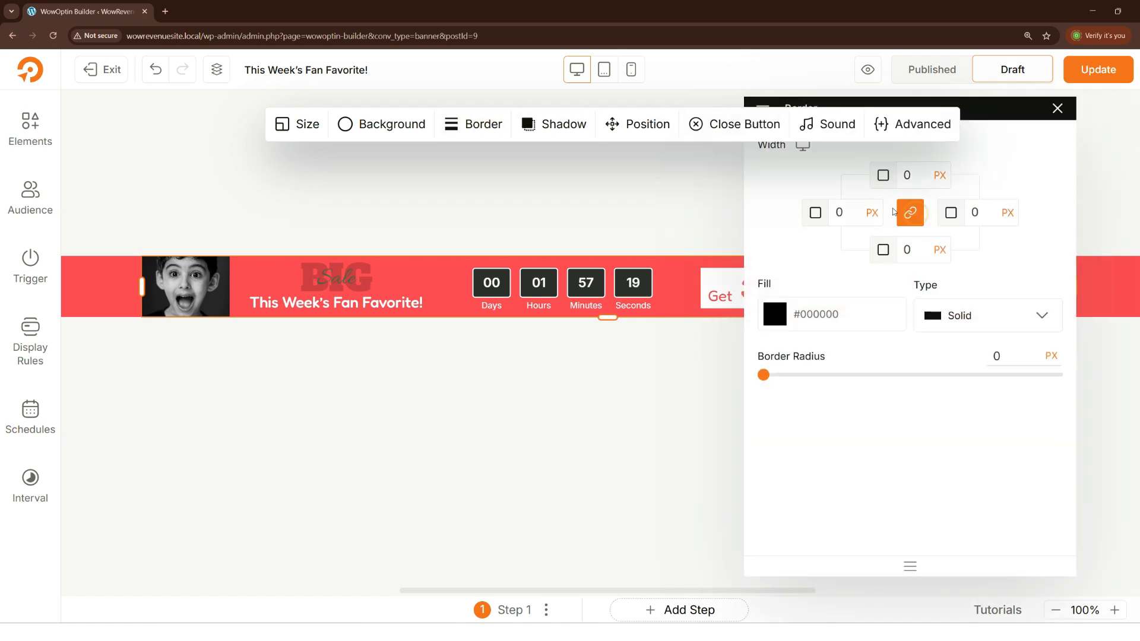
{"action": "left_click", "coordinate": [860, 209]}
{"action": "left_click", "coordinate": [859, 209]}
{"action": "left_click", "coordinate": [860, 218]}
{"action": "left_click", "coordinate": [860, 218]}
{"action": "left_click", "coordinate": [556, 124]}
{"action": "mouse_move", "coordinate": [764, 296]}
{"action": "left_mouse_down"}
{"action": "mouse_move", "coordinate": [818, 296]}
{"action": "mouse_move", "coordinate": [763, 297]}
{"action": "left_mouse_up"}
{"action": "left_click", "coordinate": [1058, 108]}
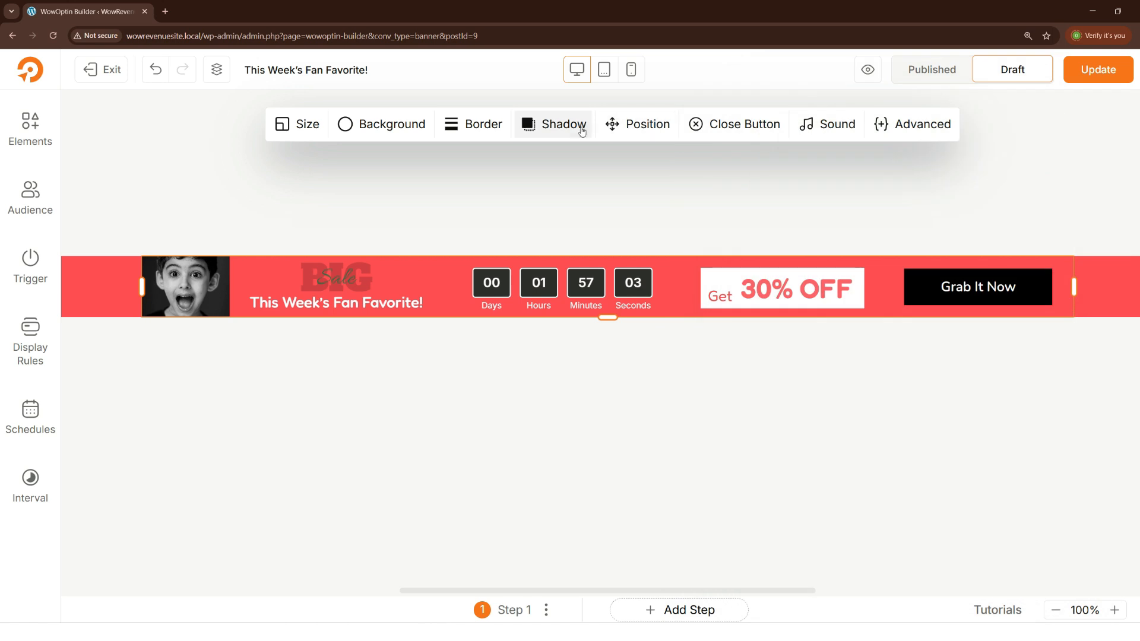
Step: Try another option in the banner's position settings and switch back to the original one
{"action": "left_click", "coordinate": [631, 131]}
{"action": "left_click", "coordinate": [990, 178]}
{"action": "left_click", "coordinate": [863, 182]}
Step: Enable the banner's close icon and place it in the banner's upper-right corner beyond the "Grab It Now" button
{"action": "left_click", "coordinate": [715, 123]}
{"action": "left_click", "coordinate": [1049, 140]}
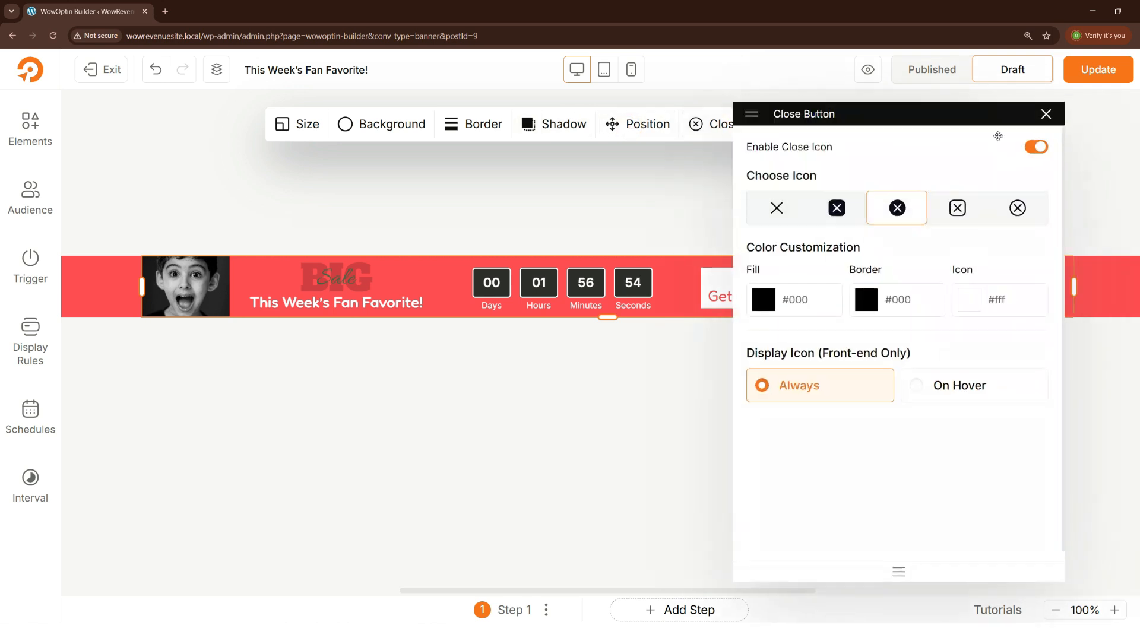
{"action": "left_click_drag", "start_coordinate": [999, 240], "coordinate": [897, 266]}
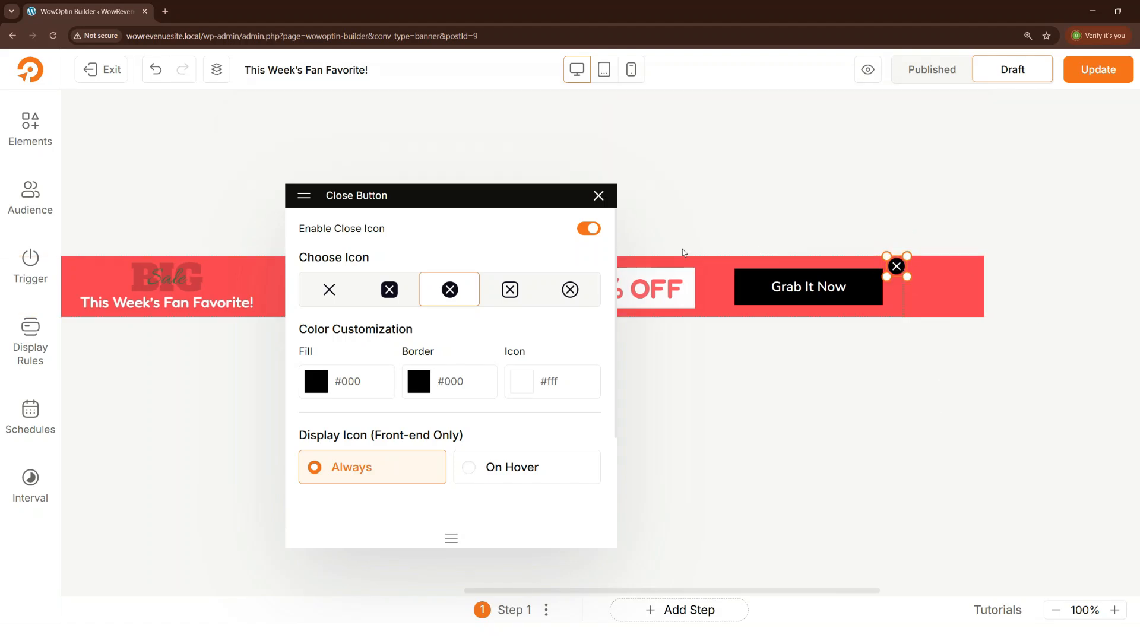
{"action": "left_click", "coordinate": [948, 302]}
Step: Set the banner's display sound to Beep 3 and close the sound settings
{"action": "left_click", "coordinate": [827, 124]}
{"action": "left_click", "coordinate": [471, 262]}
{"action": "left_click", "coordinate": [348, 405]}
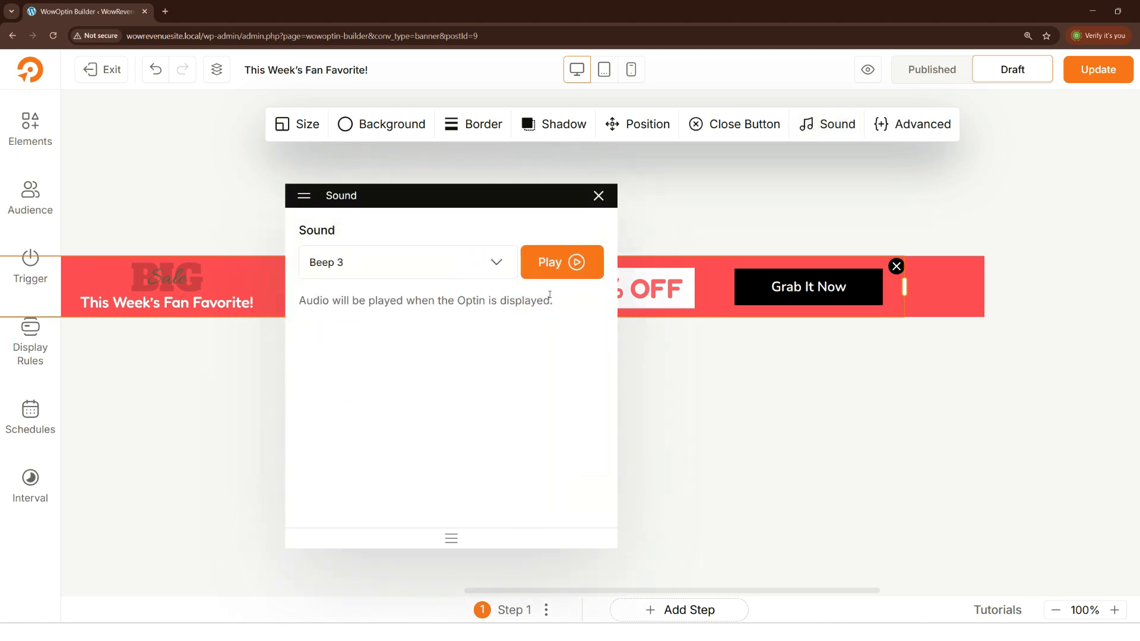
{"action": "left_click", "coordinate": [598, 196]}
{"action": "left_click", "coordinate": [813, 391]}
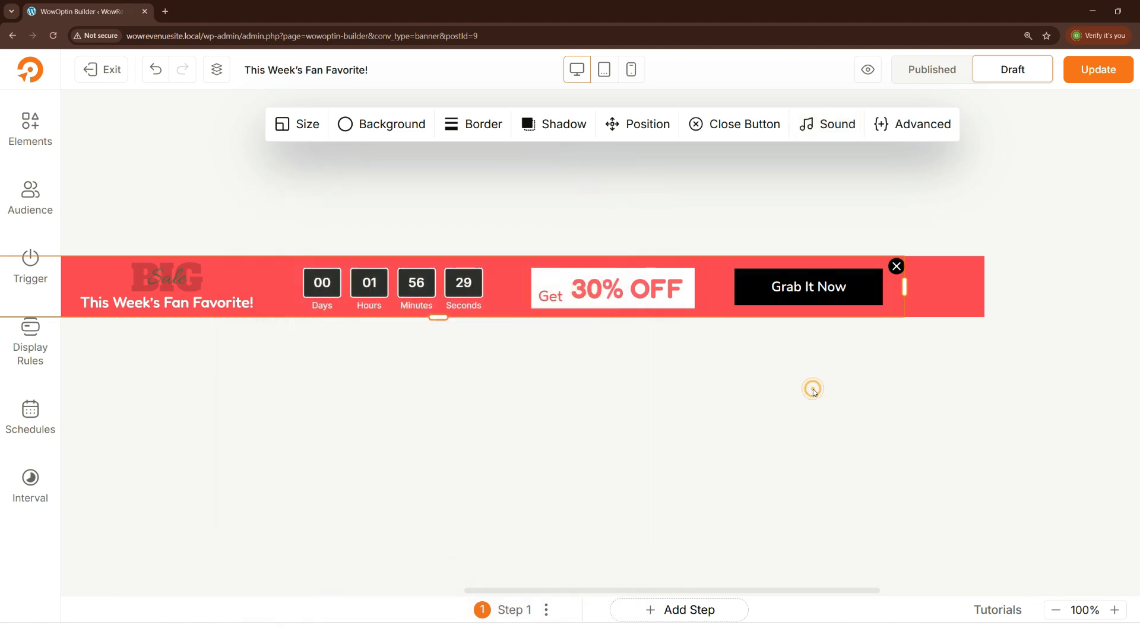
{"action": "left_click", "coordinate": [767, 415]}
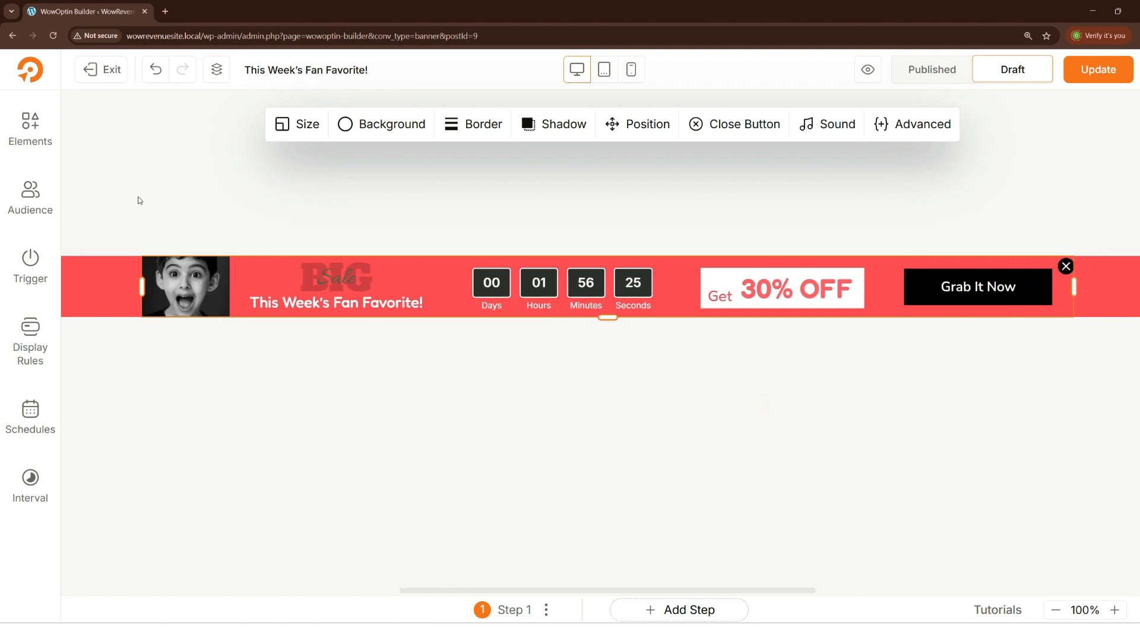
Step: Set the optin's display rule to Entire Site
{"action": "left_click", "coordinate": [11, 354]}
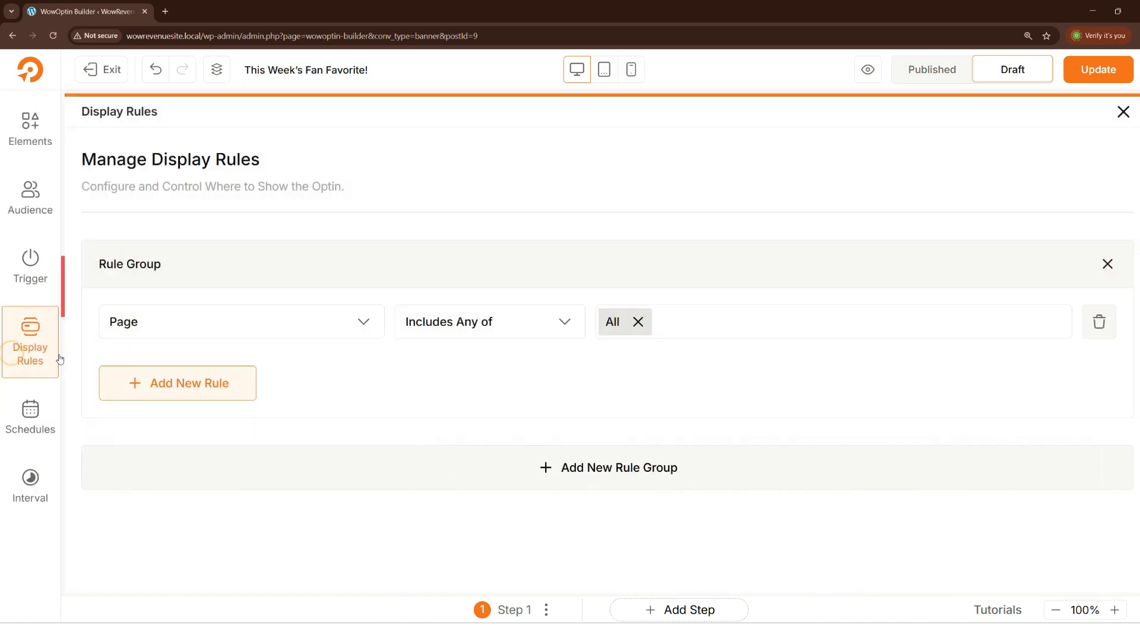
{"action": "left_click", "coordinate": [175, 335]}
{"action": "left_click", "coordinate": [179, 294]}
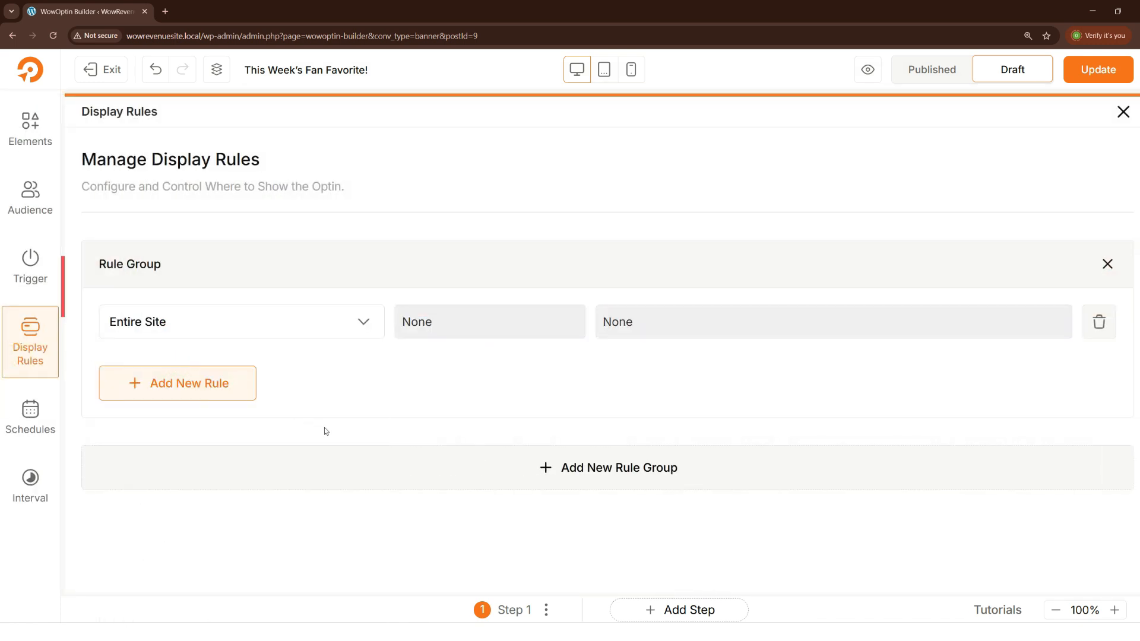
Step: Review the optin's trigger settings, including the After X Seconds delay and the list of other available trigger types
{"action": "left_click", "coordinate": [26, 276]}
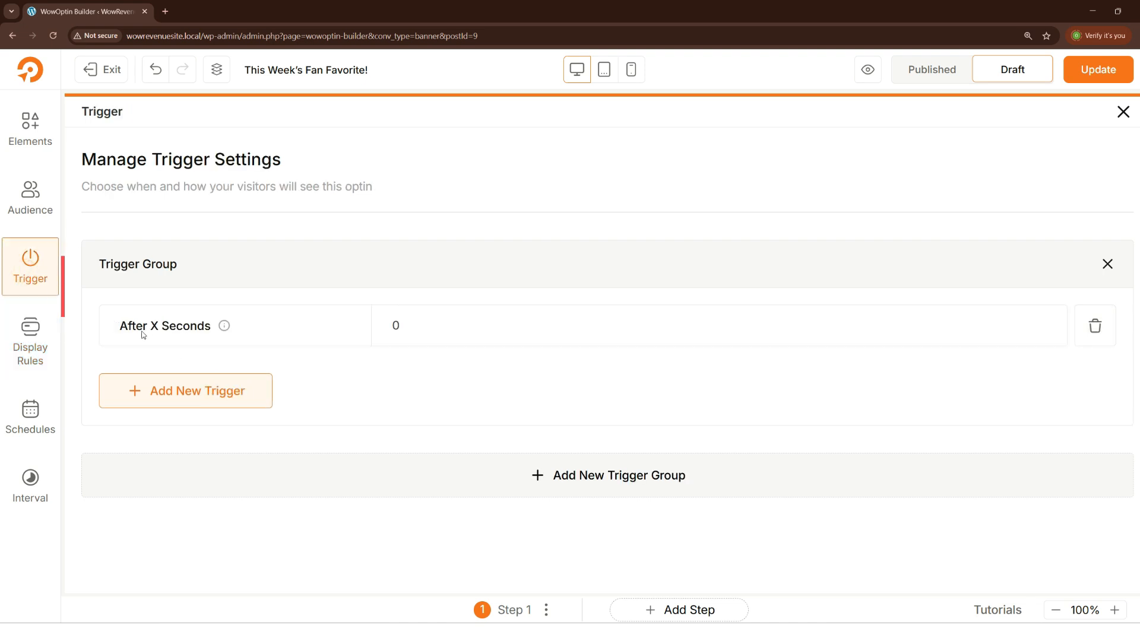
{"action": "left_click_drag", "start_coordinate": [121, 326], "coordinate": [204, 330]}
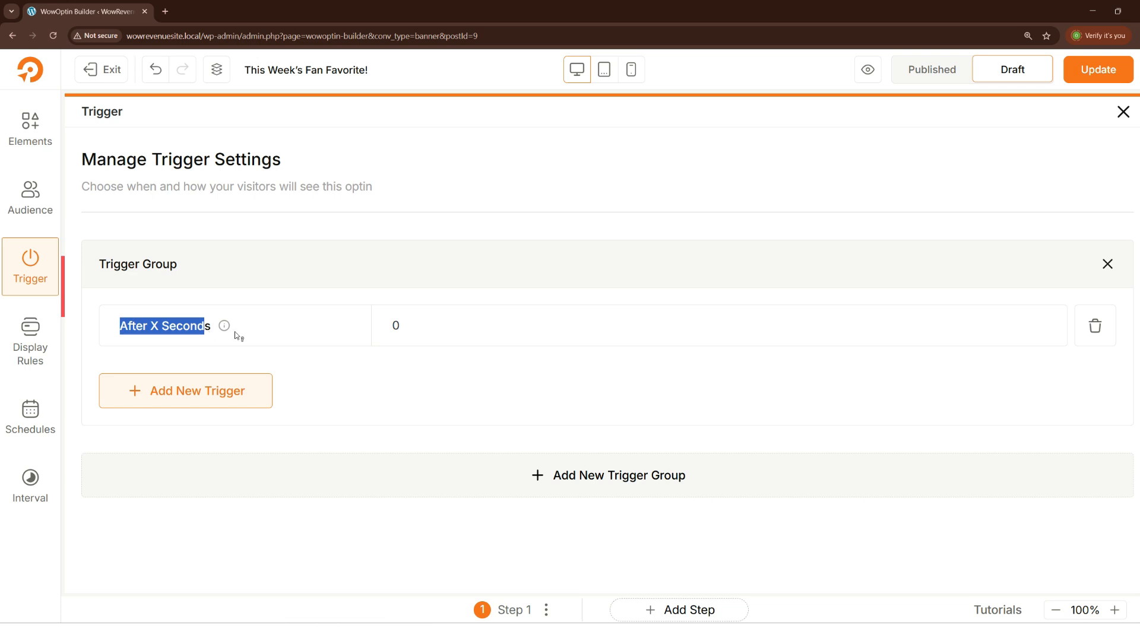
{"action": "double_click", "coordinate": [396, 325]}
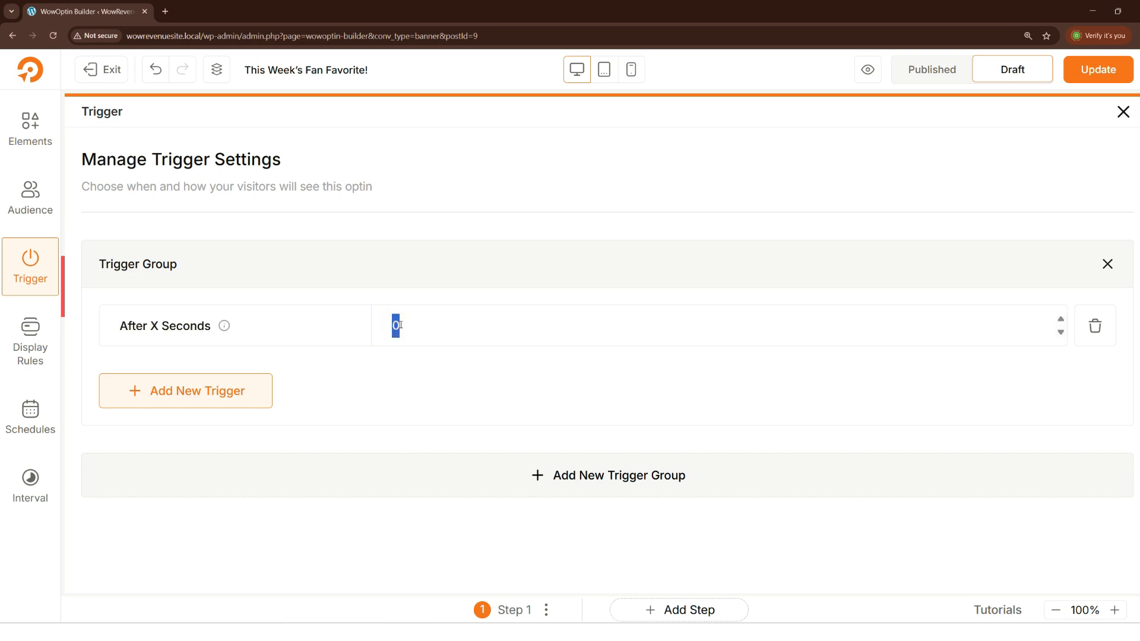
{"action": "left_click", "coordinate": [217, 385]}
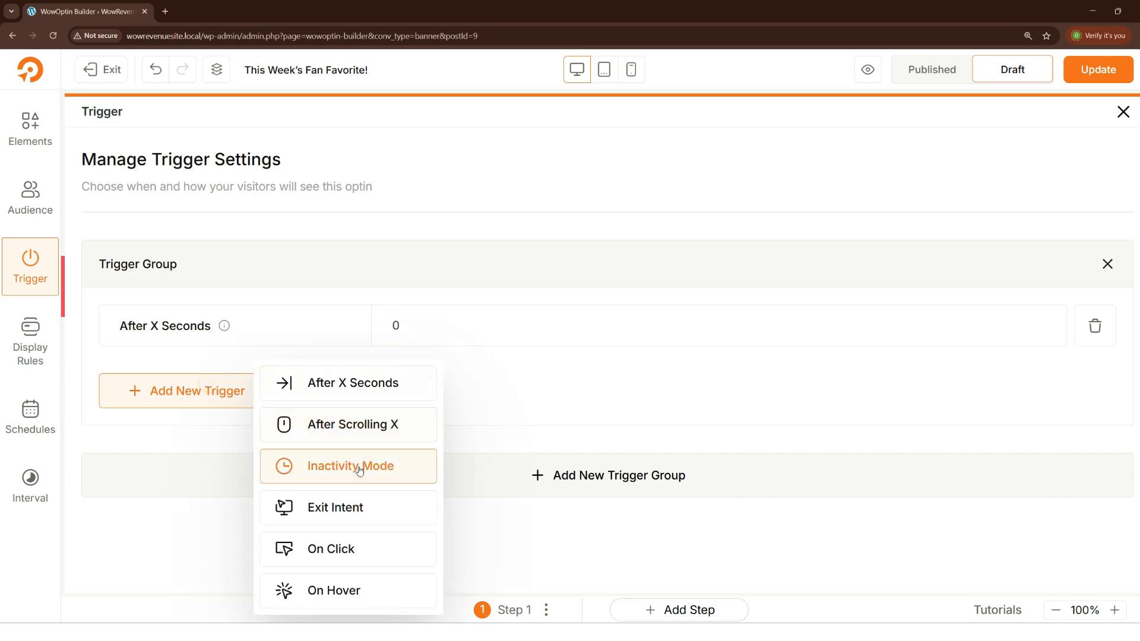
{"action": "left_click", "coordinate": [164, 511]}
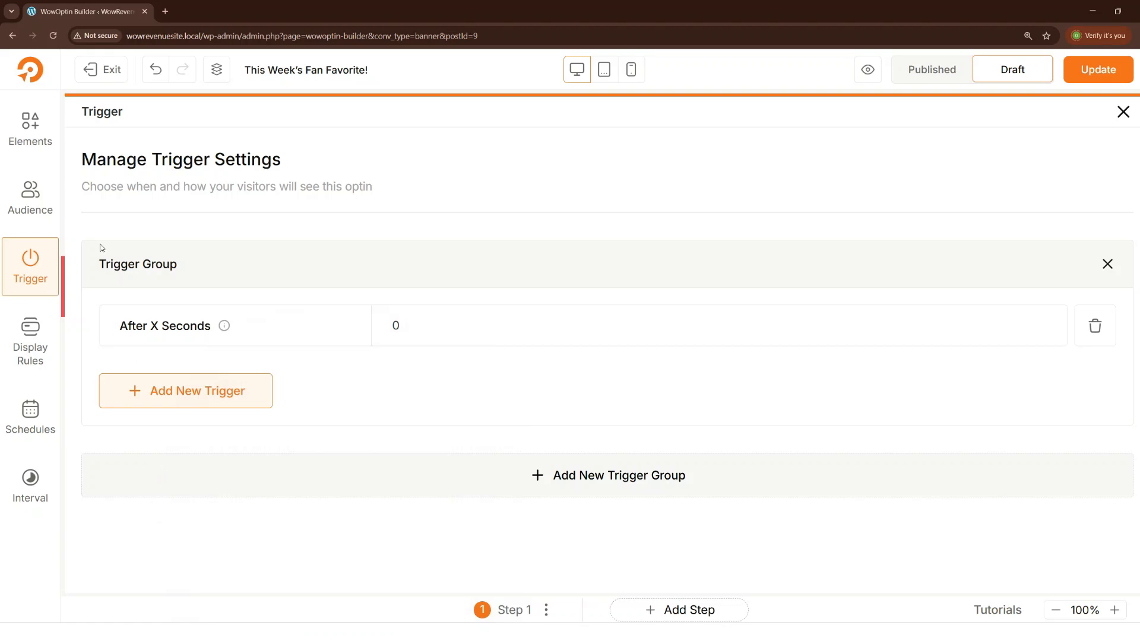
Step: In the audience settings, try targeting Specific Visitors with the New visitor type switched off and on, and return to All Visitors
{"action": "left_click", "coordinate": [34, 206]}
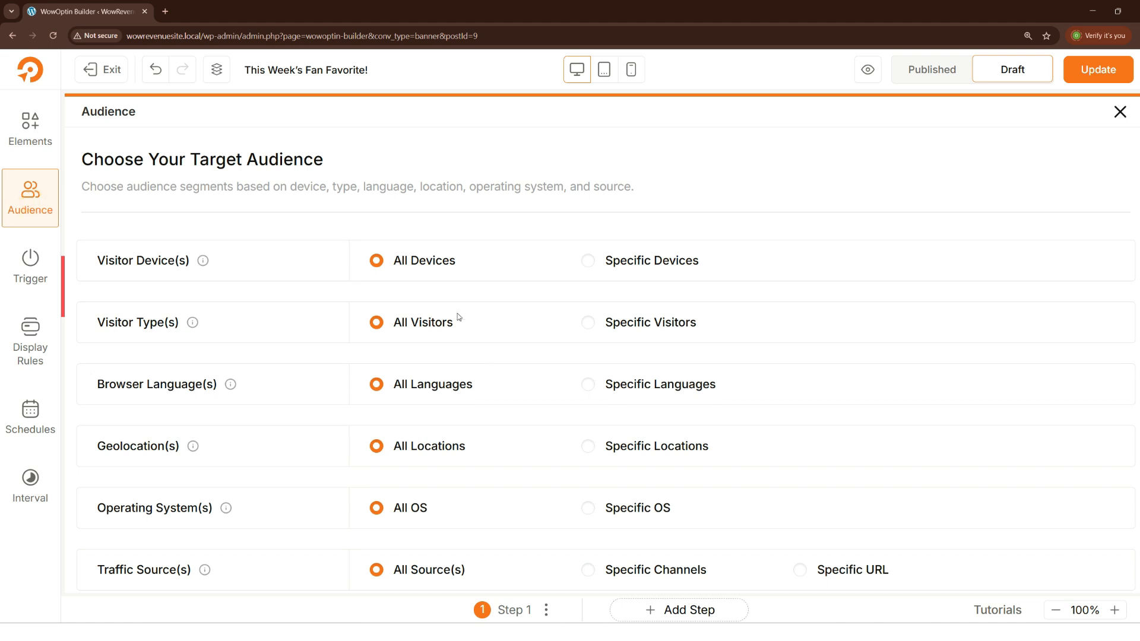
{"action": "scroll", "coordinate": [469, 335], "scroll_direction": "down", "scroll_amount": 1}
{"action": "left_click_drag", "start_coordinate": [350, 208], "coordinate": [523, 401]}
{"action": "left_click", "coordinate": [485, 272]}
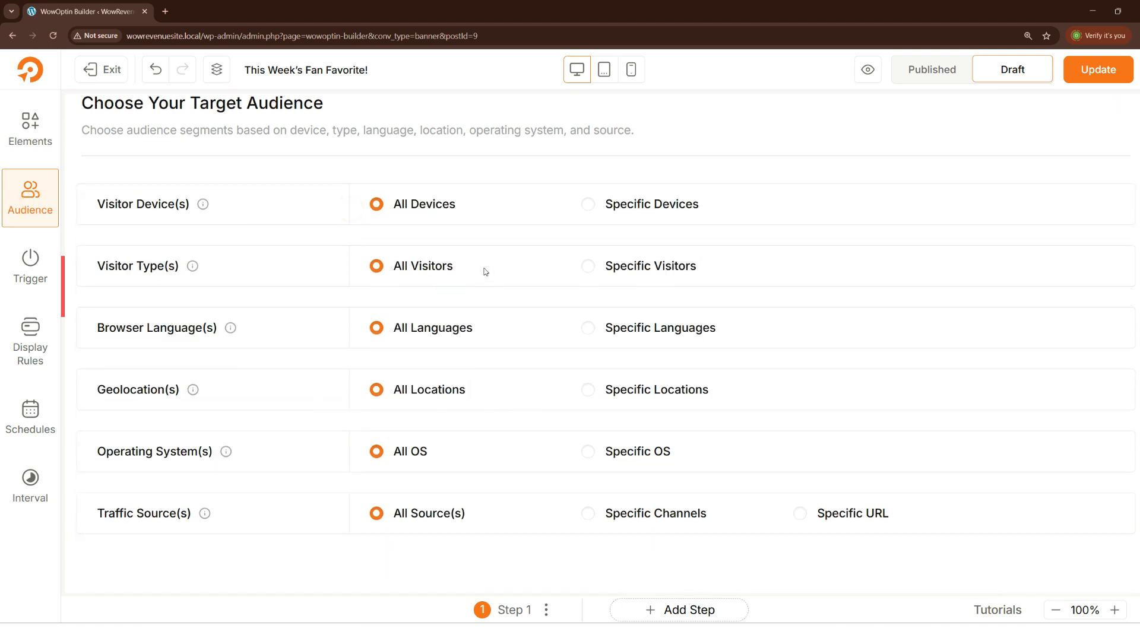
{"action": "left_click", "coordinate": [604, 270]}
{"action": "left_click", "coordinate": [386, 312]}
{"action": "left_click", "coordinate": [386, 312]}
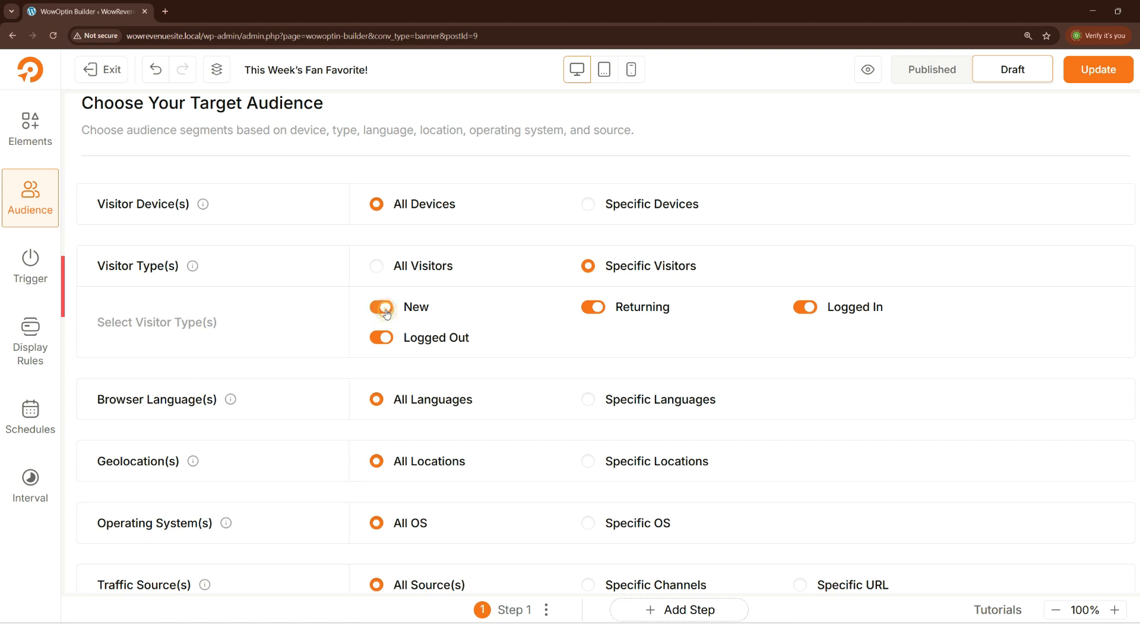
{"action": "left_click", "coordinate": [373, 269]}
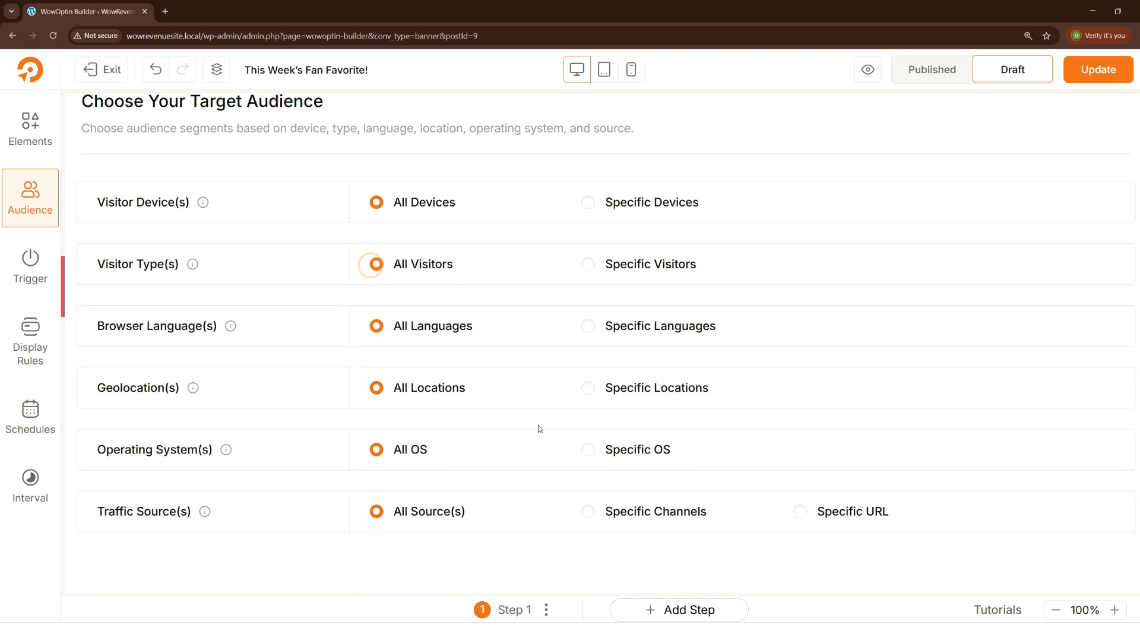
Step: Try targeting Specific OS for the audience's operating systems and return to All OS
{"action": "left_click", "coordinate": [589, 452]}
{"action": "scroll", "coordinate": [592, 466], "scroll_direction": "down", "scroll_amount": 2}
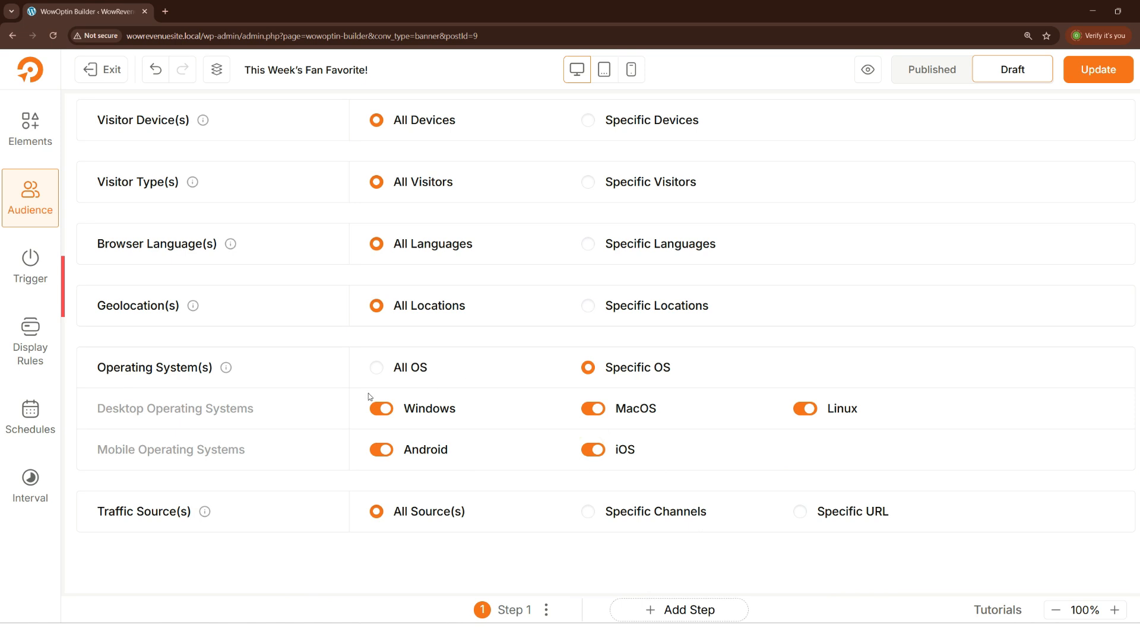
{"action": "left_click", "coordinate": [377, 369]}
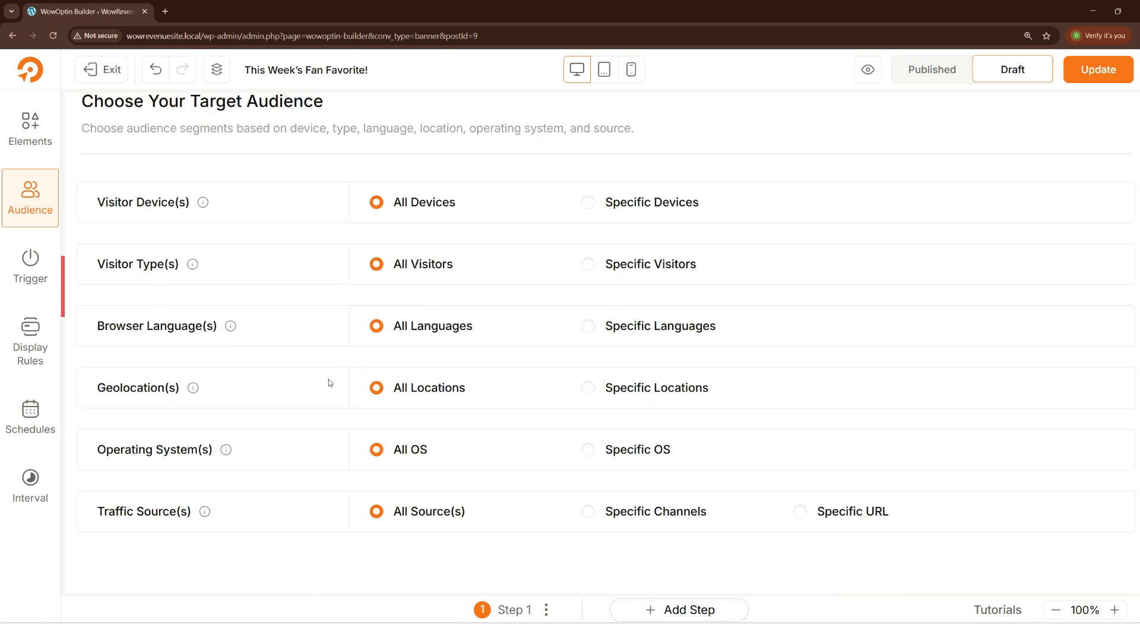
Step: Stop displaying the optin after a visitor closes it, takes action or hits the view limit, with the limit set to 5 times
{"action": "left_click", "coordinate": [40, 484]}
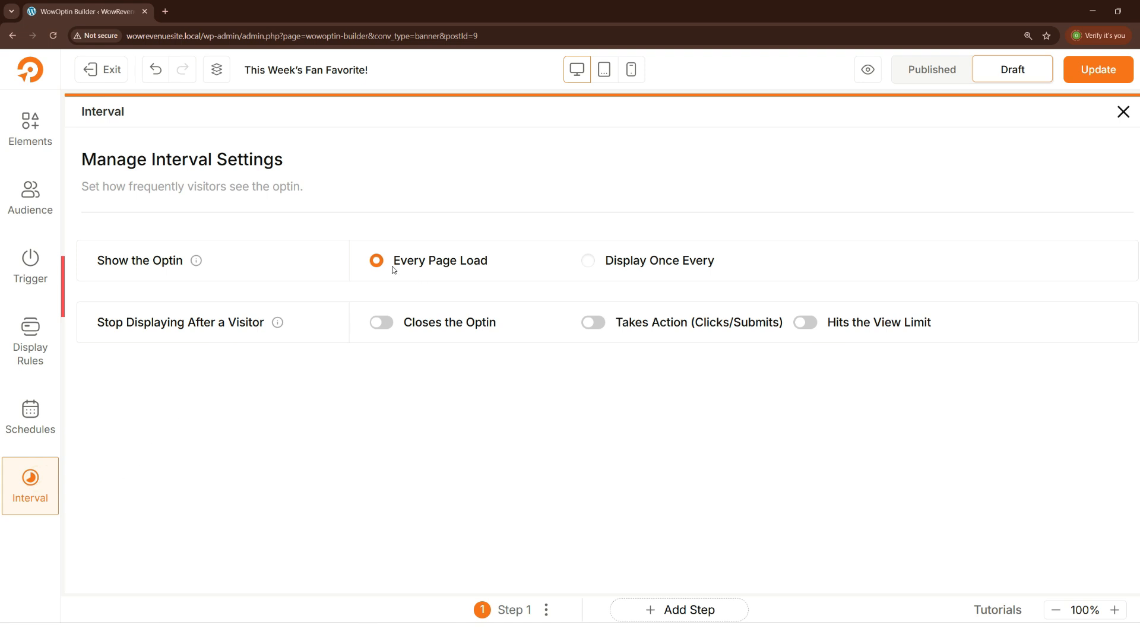
{"action": "left_click", "coordinate": [381, 327]}
{"action": "left_click", "coordinate": [593, 326]}
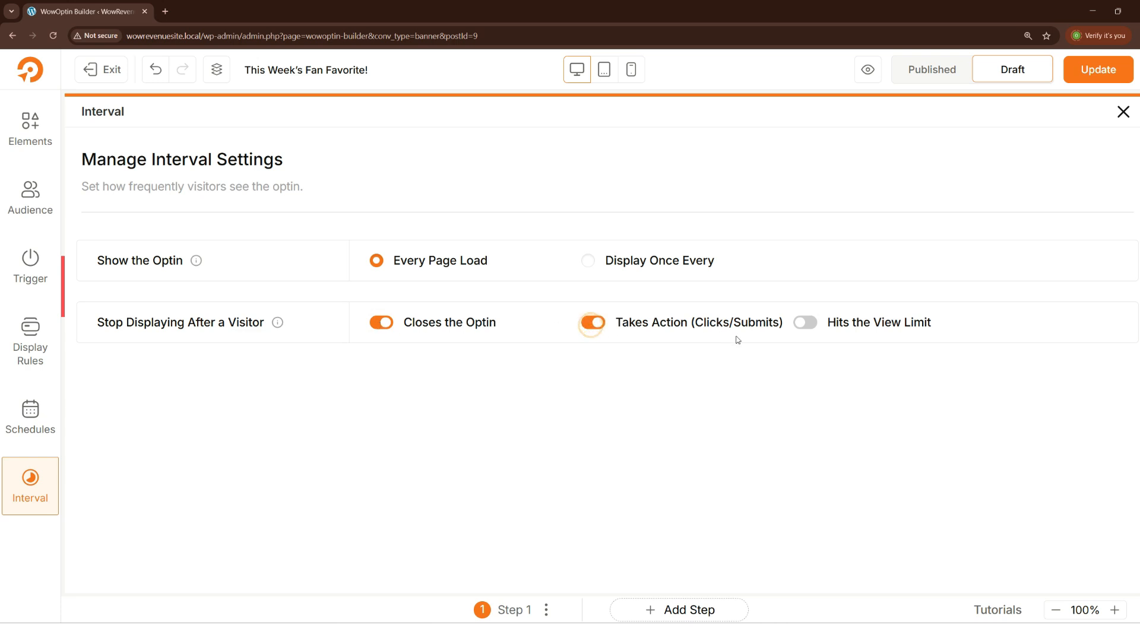
{"action": "left_click", "coordinate": [809, 325]}
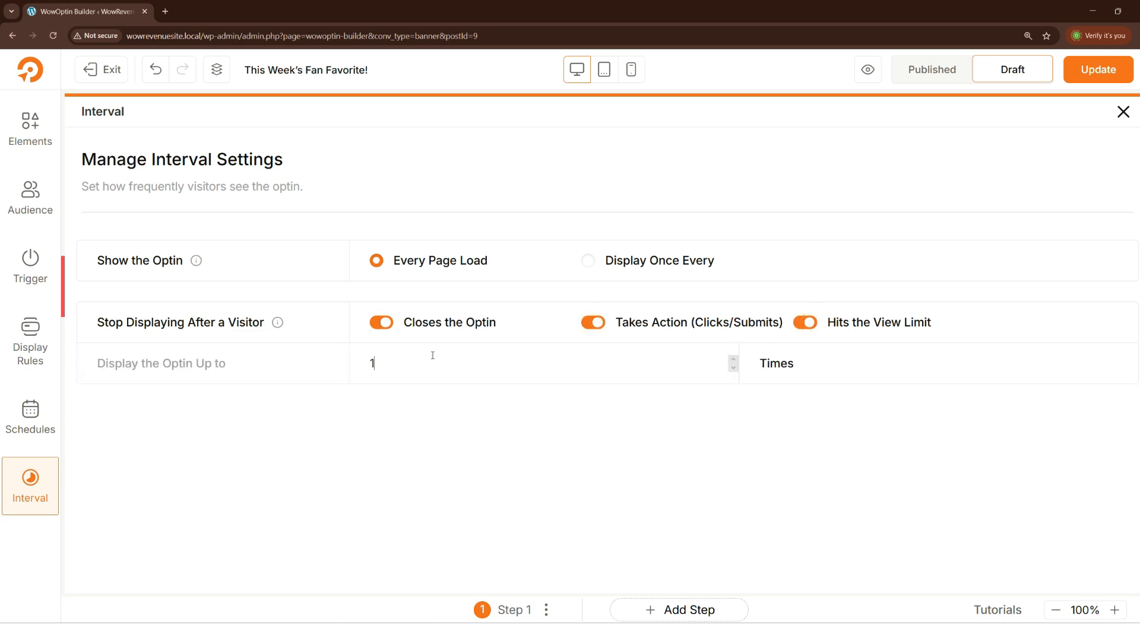
{"action": "type", "text": "5"}
{"action": "left_click", "coordinate": [294, 395]}
Step: In the schedule settings, switch the timezone to Custom with local time and choose Custom for the launch and end dates
{"action": "left_click", "coordinate": [29, 427]}
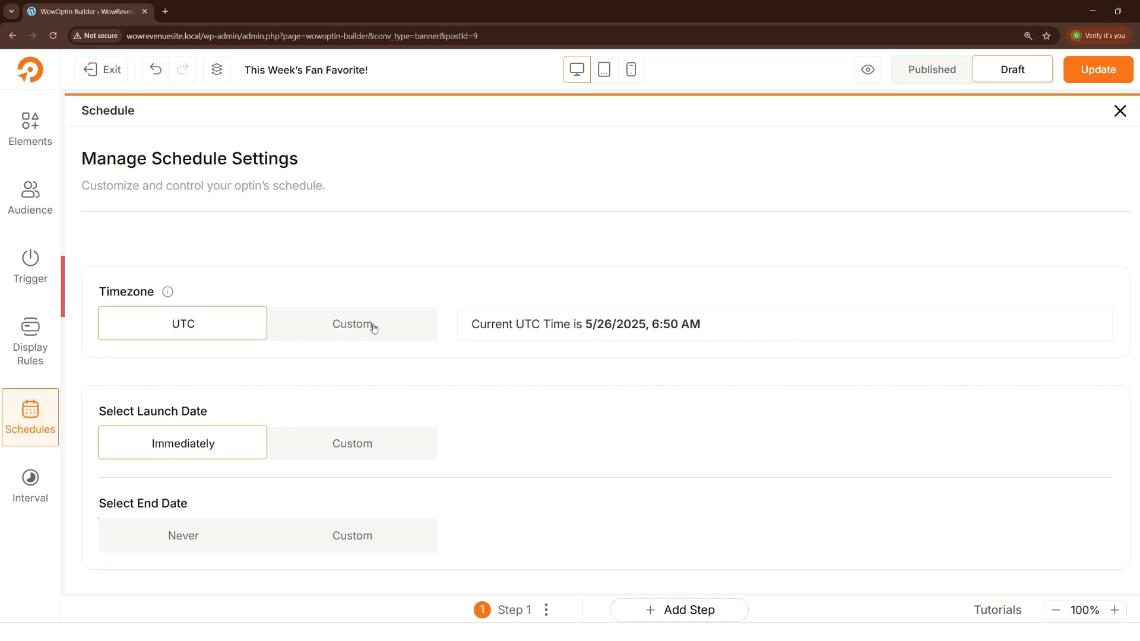
{"action": "scroll", "coordinate": [374, 325], "scroll_direction": "down", "scroll_amount": 2}
{"action": "left_click", "coordinate": [355, 227]}
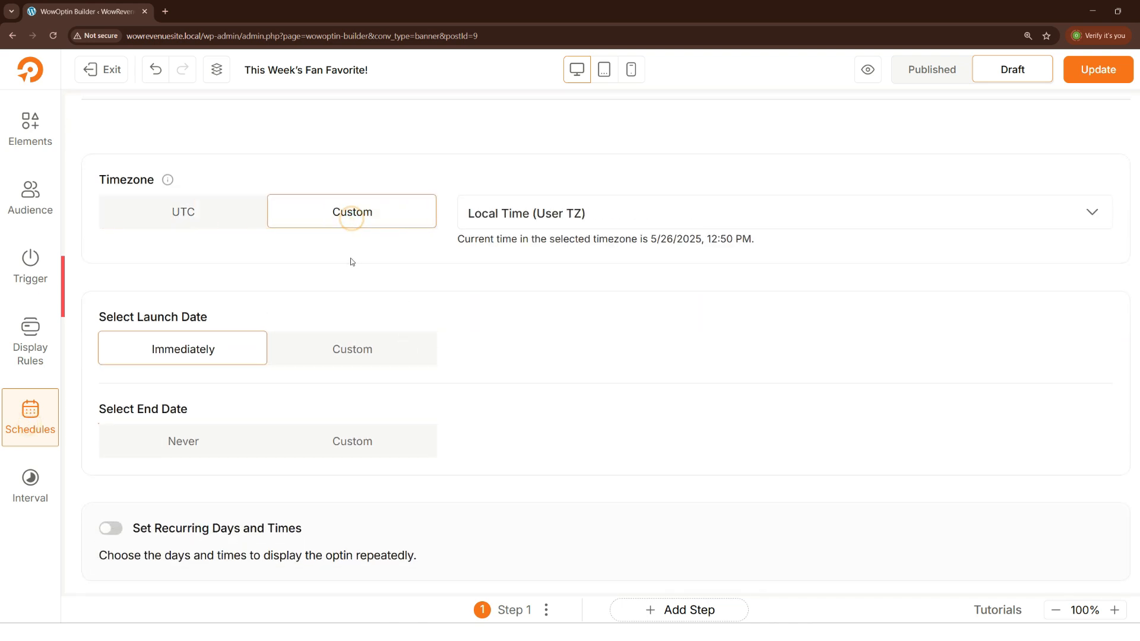
{"action": "scroll", "coordinate": [425, 259], "scroll_direction": "down", "scroll_amount": 1}
{"action": "left_click", "coordinate": [373, 315]}
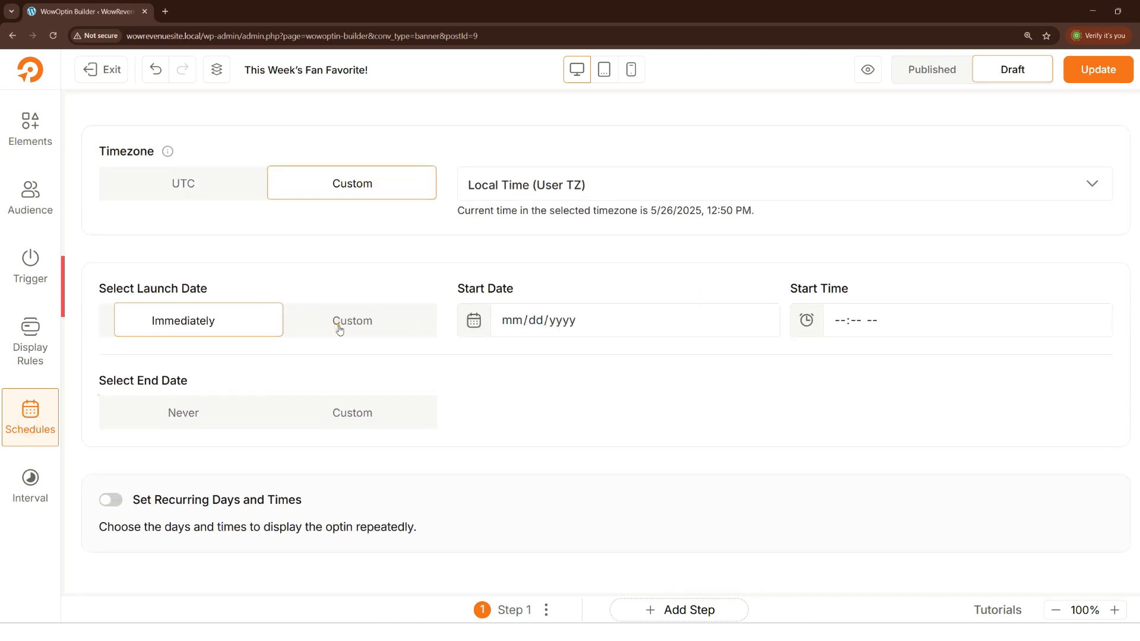
{"action": "left_click", "coordinate": [555, 313]}
{"action": "left_click", "coordinate": [383, 421]}
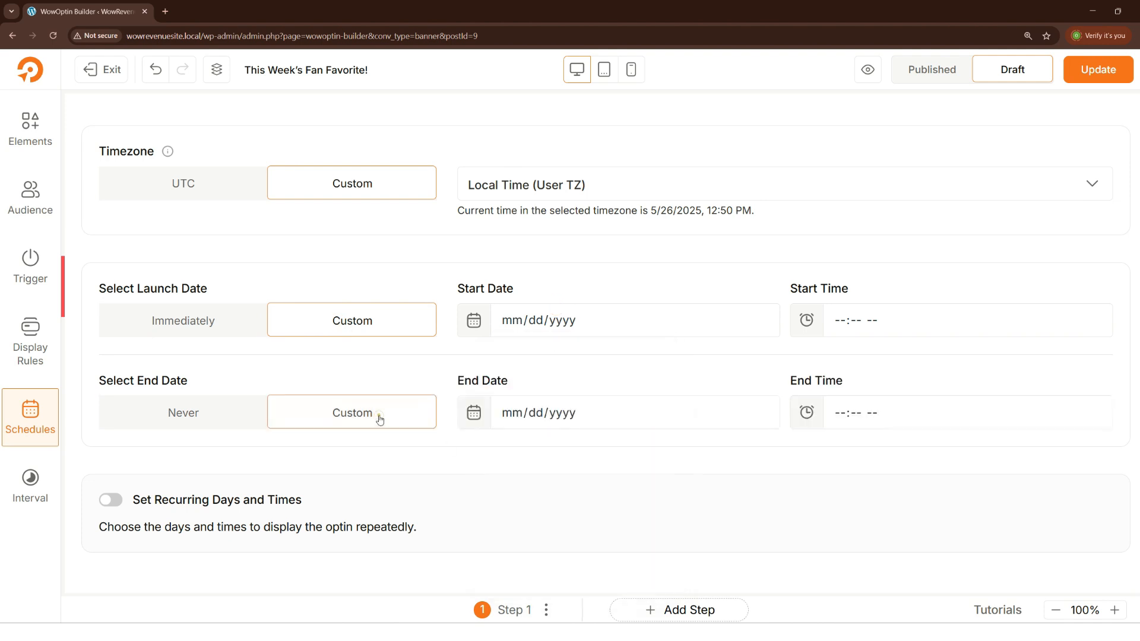
Step: Enable recurring days and times for the optin and switch the recurrence to Weekdays
{"action": "left_click", "coordinate": [119, 504]}
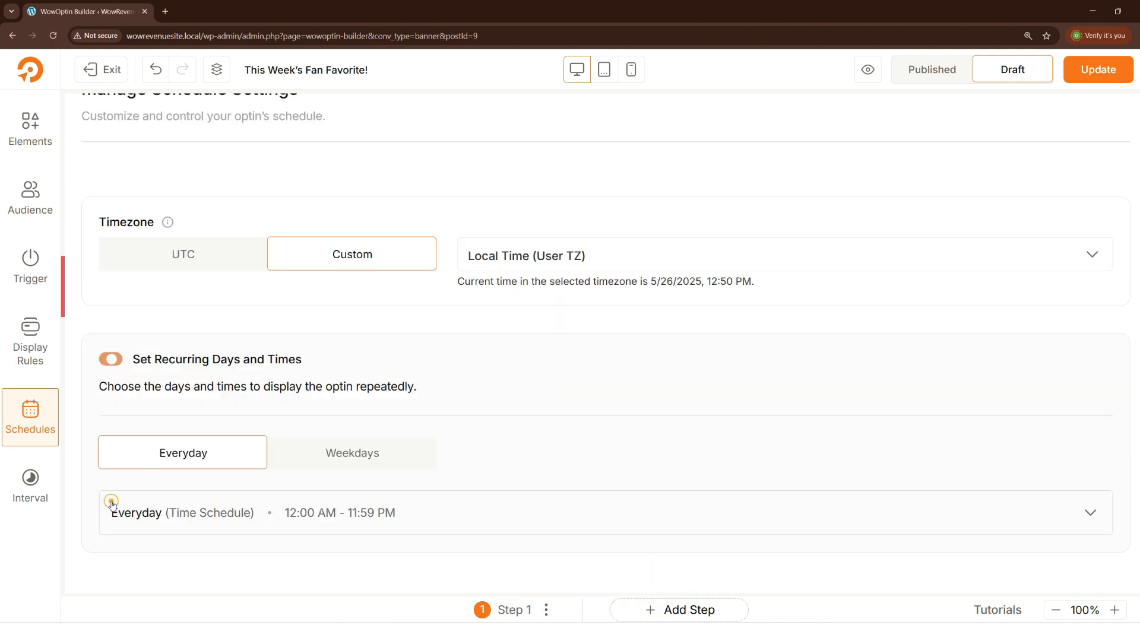
{"action": "left_click", "coordinate": [348, 458]}
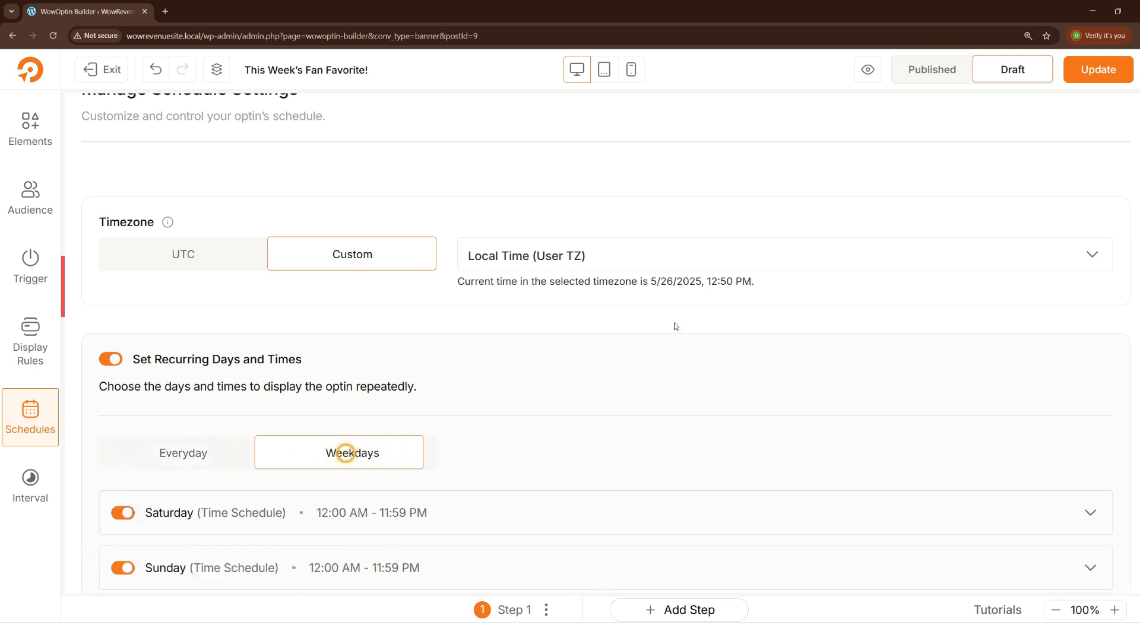
{"action": "scroll", "coordinate": [768, 310], "scroll_direction": "down", "scroll_amount": 5}
Step: Add a second time slot to Sunday's schedule with start time 12:02 AM and end time 02:59 PM
{"action": "left_click", "coordinate": [611, 230]}
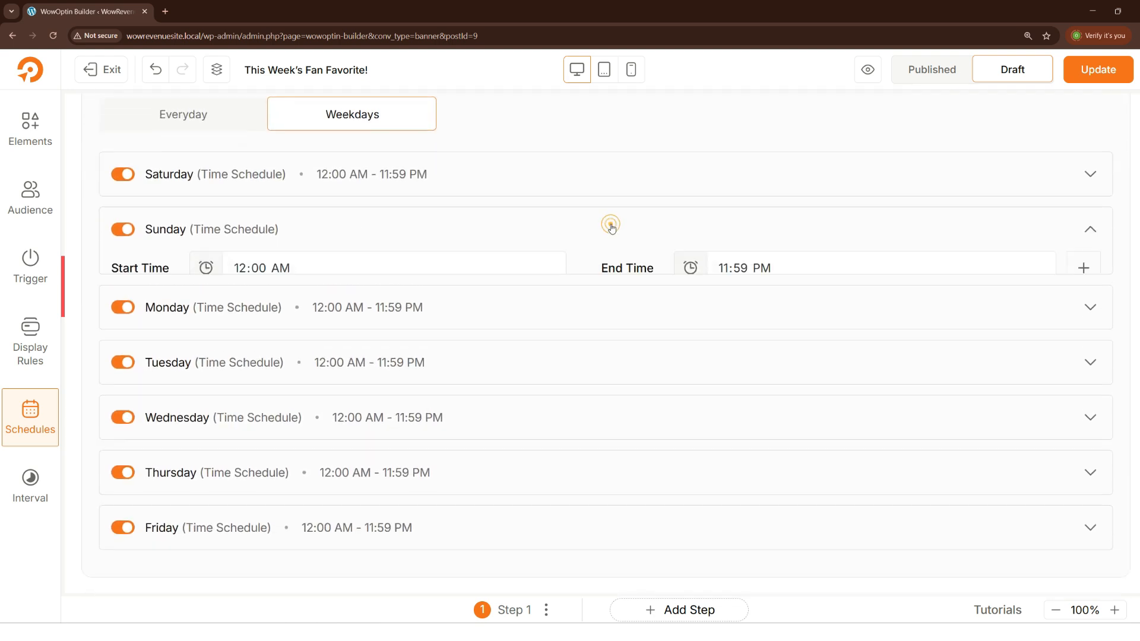
{"action": "left_click", "coordinate": [1085, 265]}
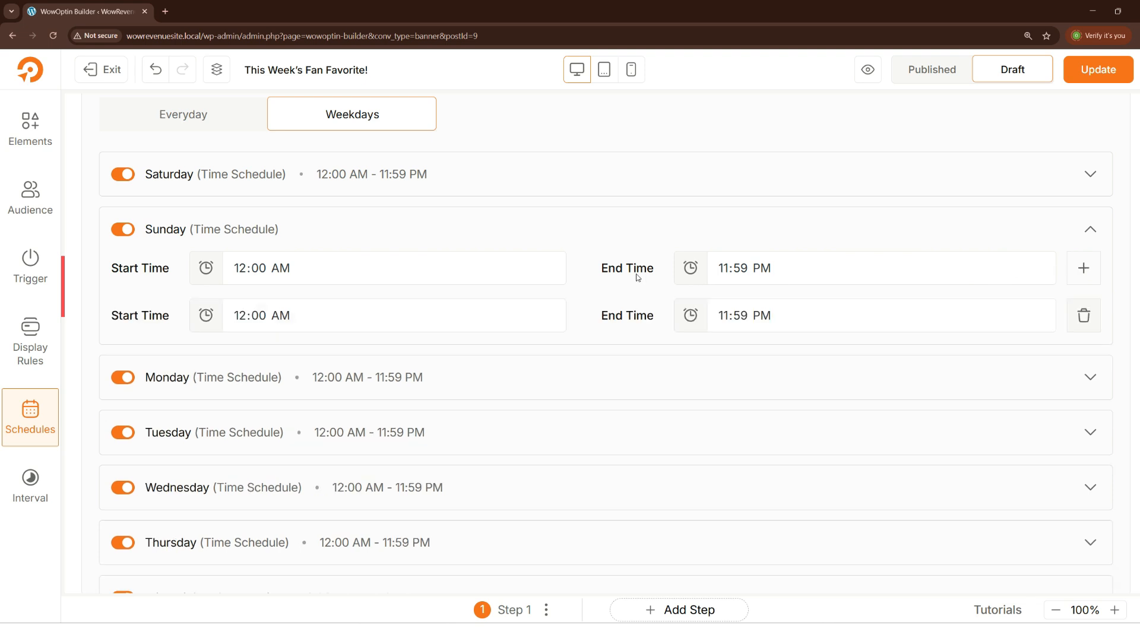
{"action": "left_click", "coordinate": [389, 326]}
{"action": "left_click", "coordinate": [295, 448]}
{"action": "left_click", "coordinate": [730, 330]}
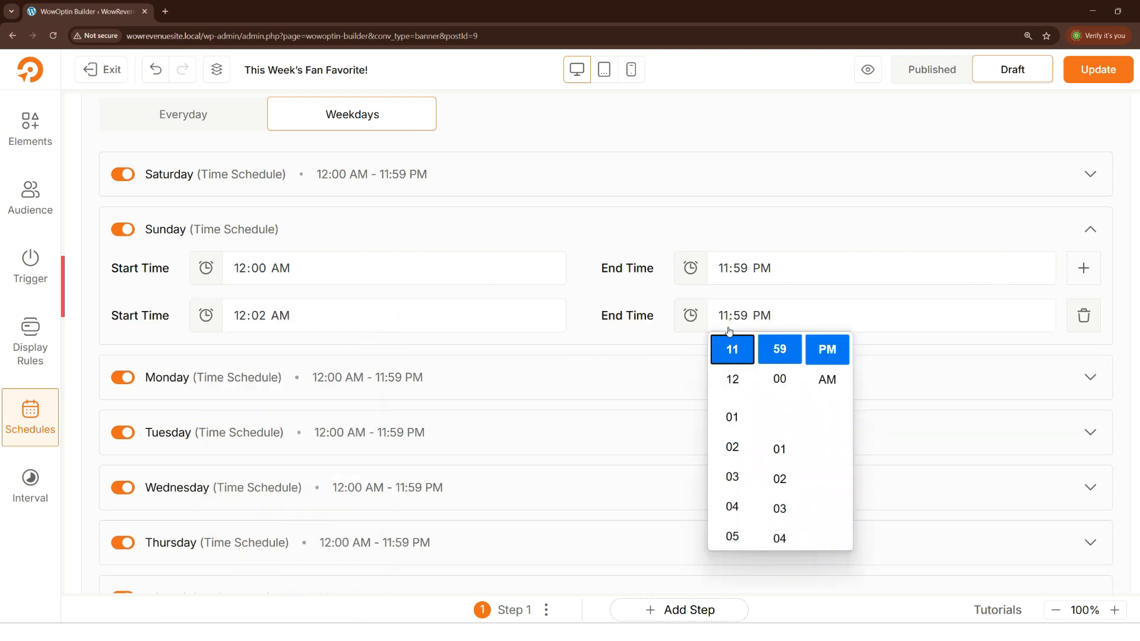
{"action": "left_click", "coordinate": [732, 446]}
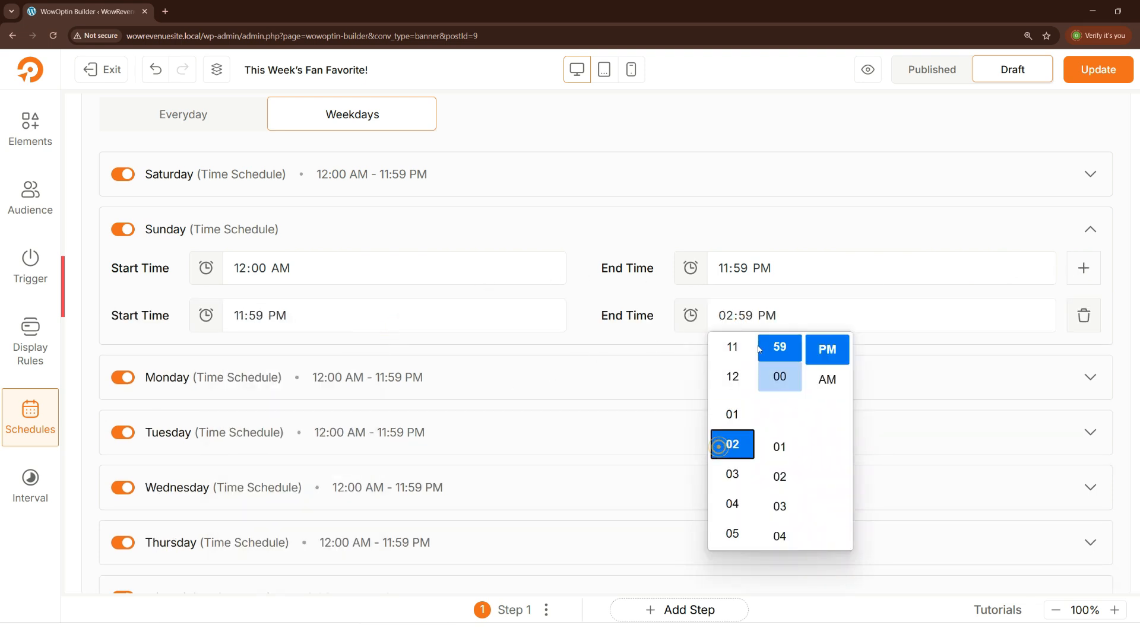
Step: Return to the banner canvas, preview the optin on the store page and exit the preview
{"action": "left_click", "coordinate": [30, 134]}
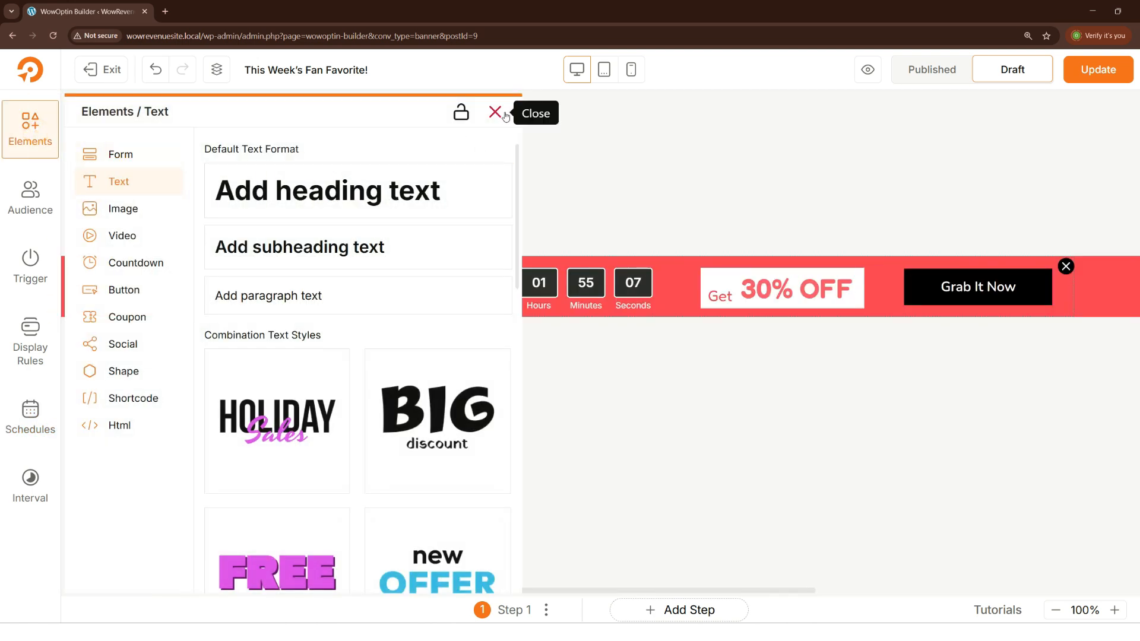
{"action": "left_click", "coordinate": [495, 113]}
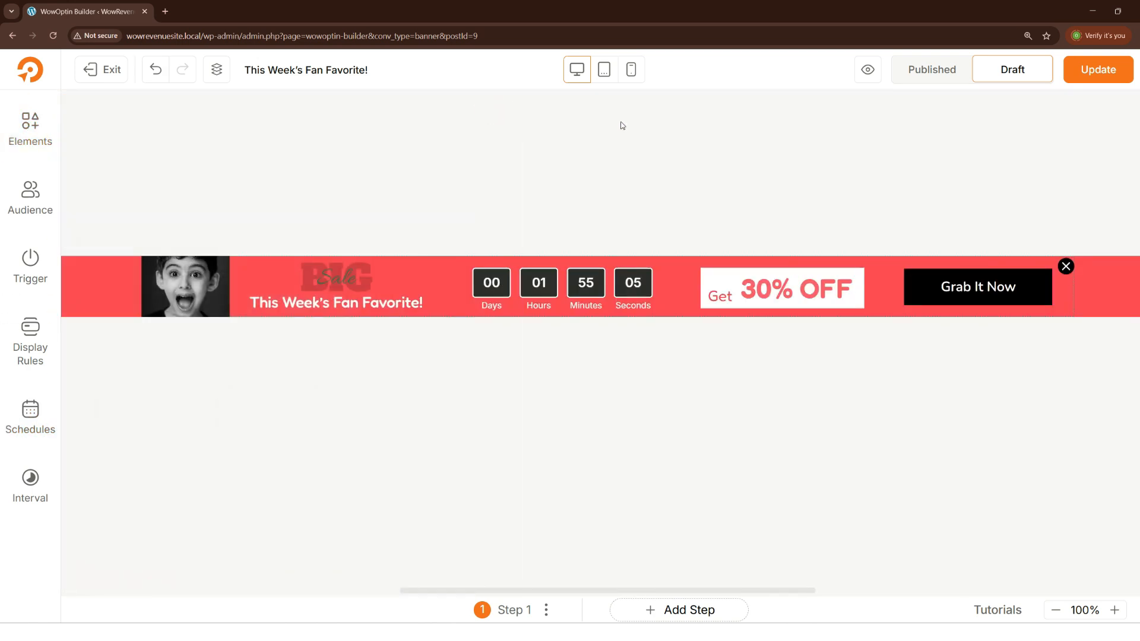
{"action": "left_click", "coordinate": [868, 74]}
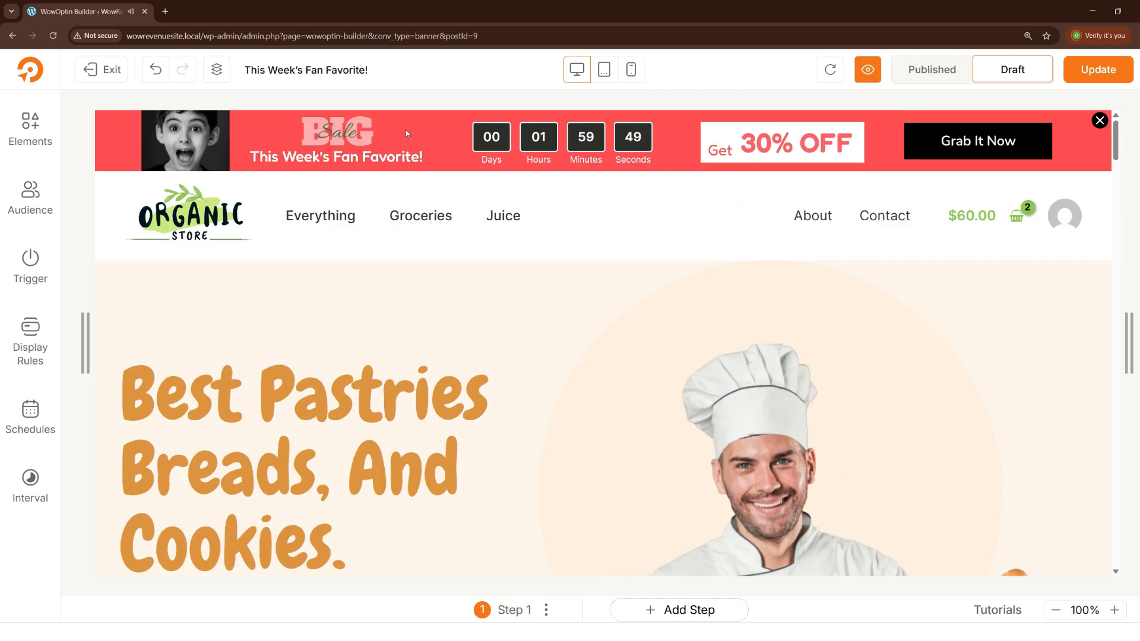
{"action": "left_click", "coordinate": [869, 71]}
Step: Publish the optin anyway and save the update, then dismiss the banner on the live store page
{"action": "left_click", "coordinate": [920, 73]}
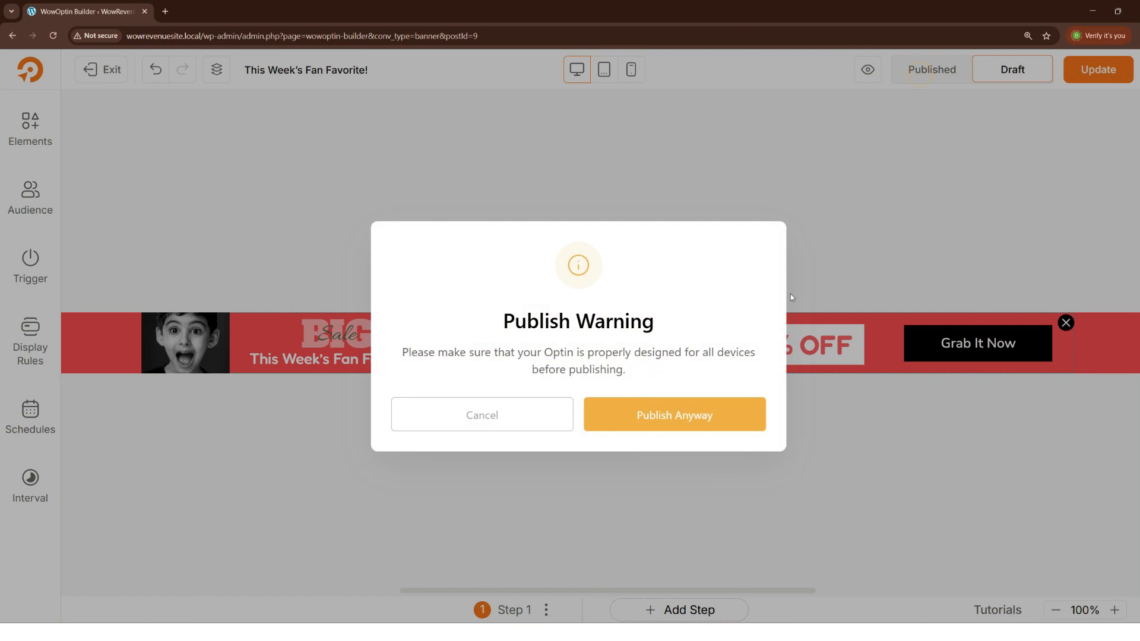
{"action": "left_click", "coordinate": [678, 421]}
{"action": "left_click", "coordinate": [1092, 81]}
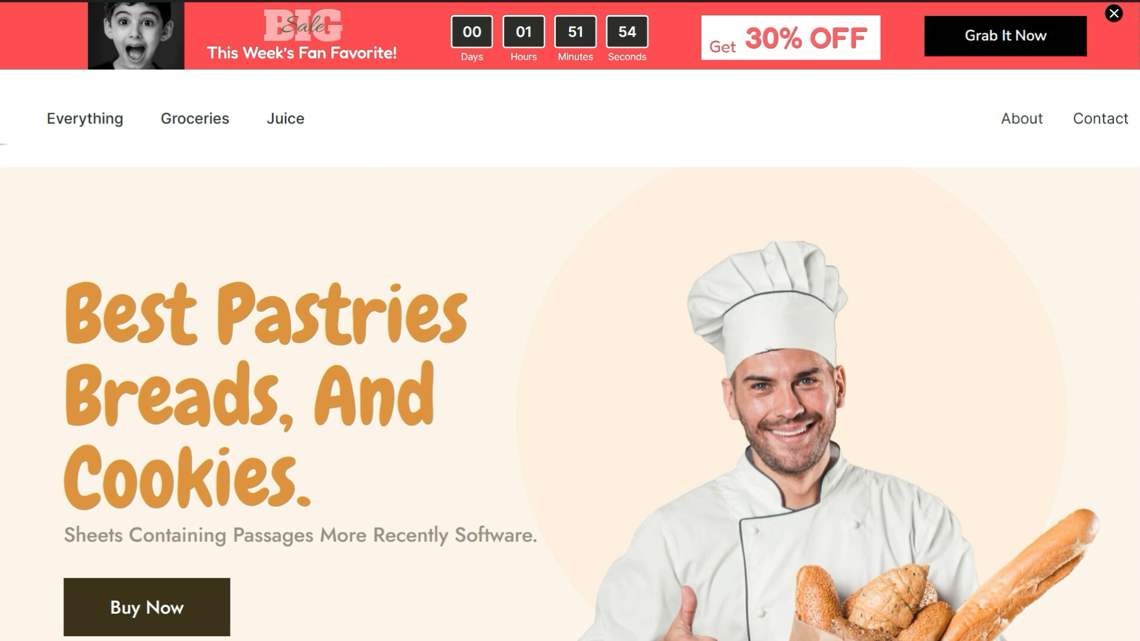
{"action": "left_click", "coordinate": [1115, 13]}
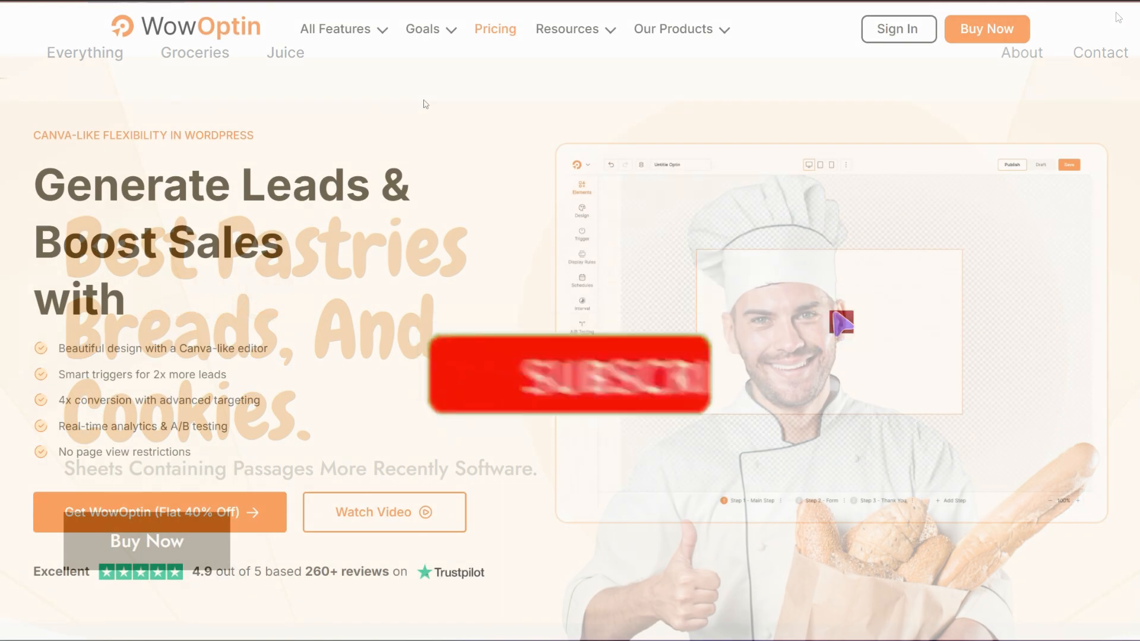